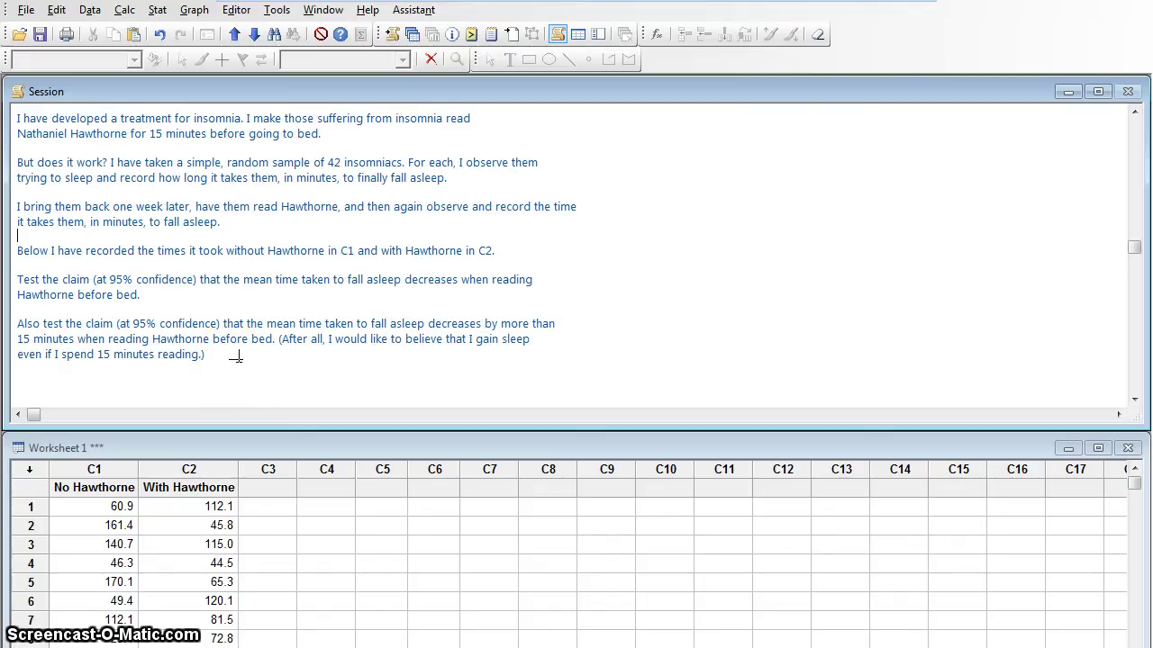
- Type 'Alternative: mean difference < 0 (with Hawthorne - No Hawthorne)' and 'Null: mean difference = 0' below the problem
{"action": "left_click", "coordinate": [226, 379]}
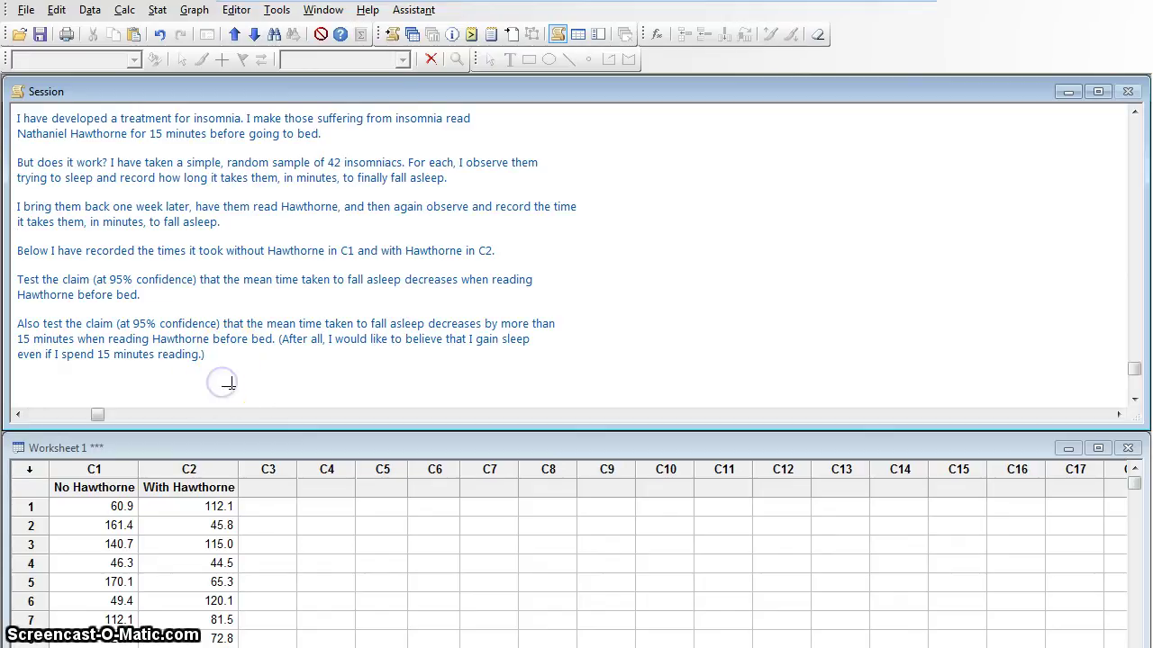
{"action": "key", "text": "Return"}
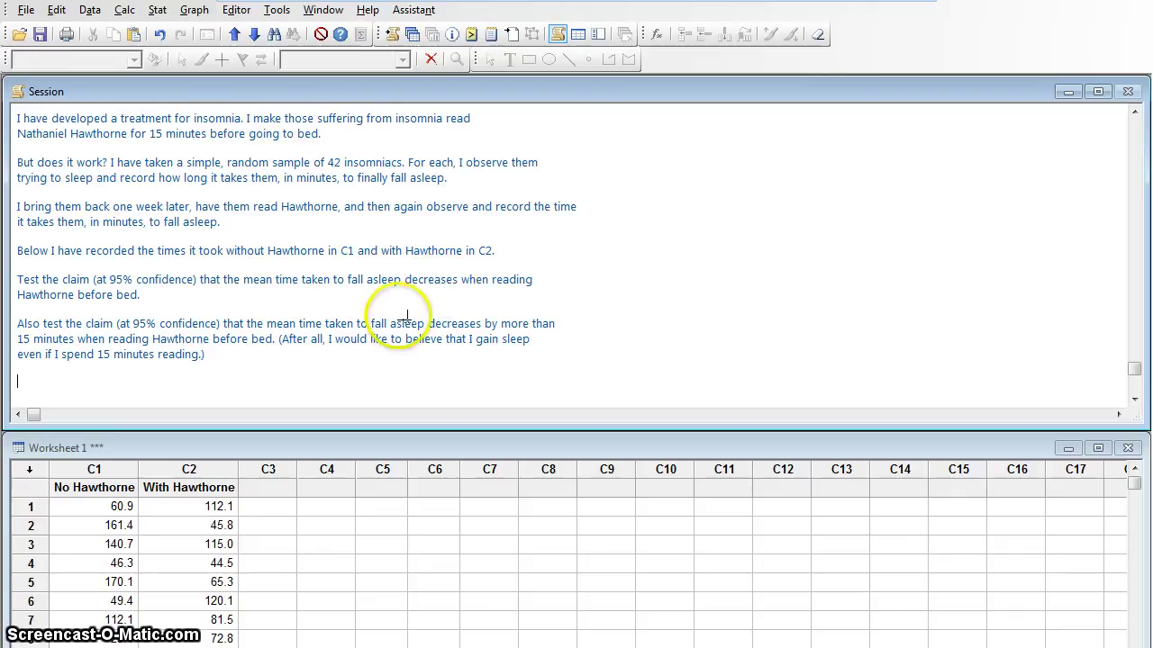
{"action": "left_click", "coordinate": [223, 384]}
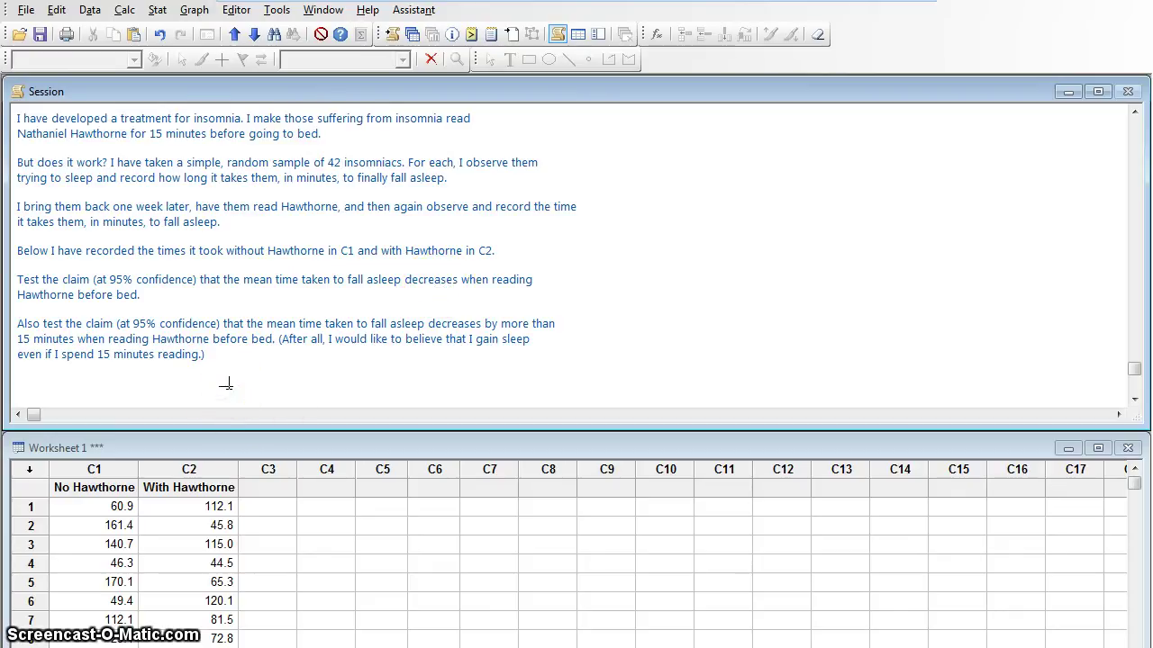
{"action": "type", "text": "Althernative"}
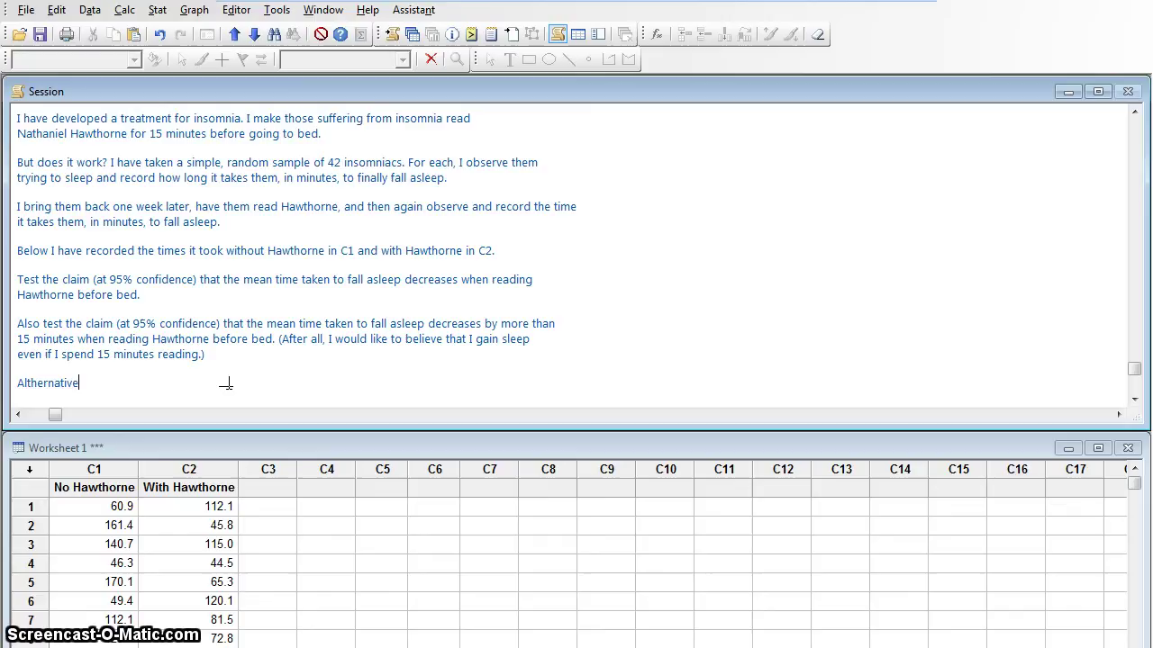
{"action": "key", "text": "BackSpace"}
{"action": "key", "text": "BackSpace"}
{"action": "key", "text": "BackSpace"}
{"action": "key", "text": "BackSpace"}
{"action": "key", "text": "BackSpace"}
{"action": "key", "text": "BackSpace"}
{"action": "key", "text": "BackSpace"}
{"action": "key", "text": "BackSpace"}
{"action": "key", "text": "BackSpace"}
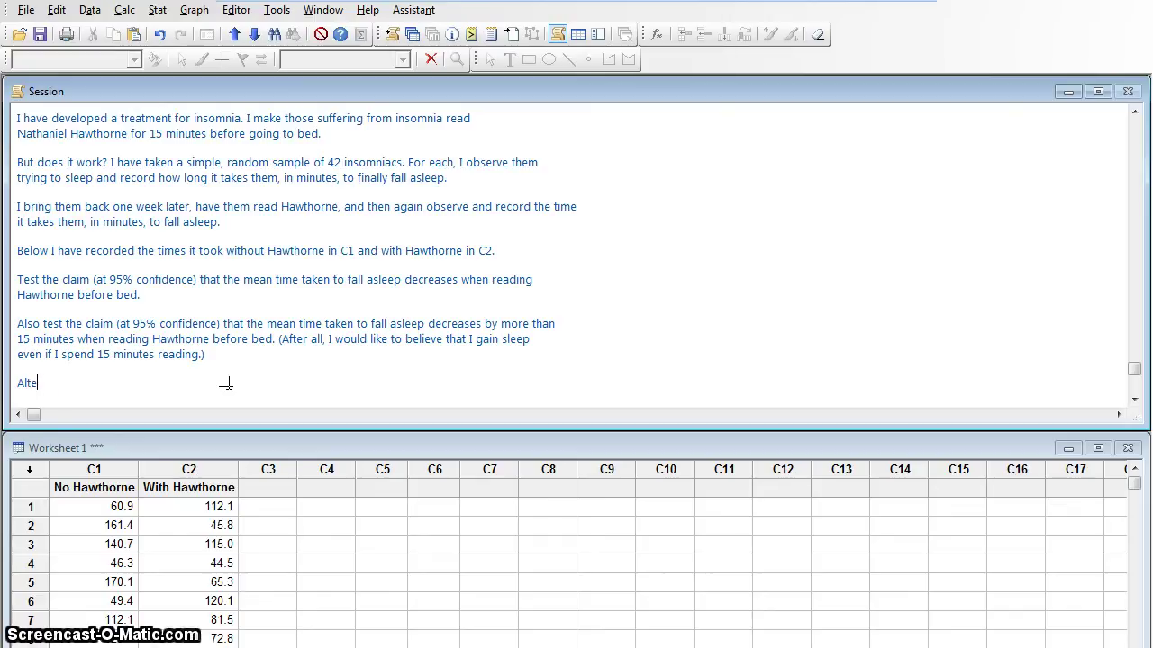
{"action": "type", "text": "ernative"}
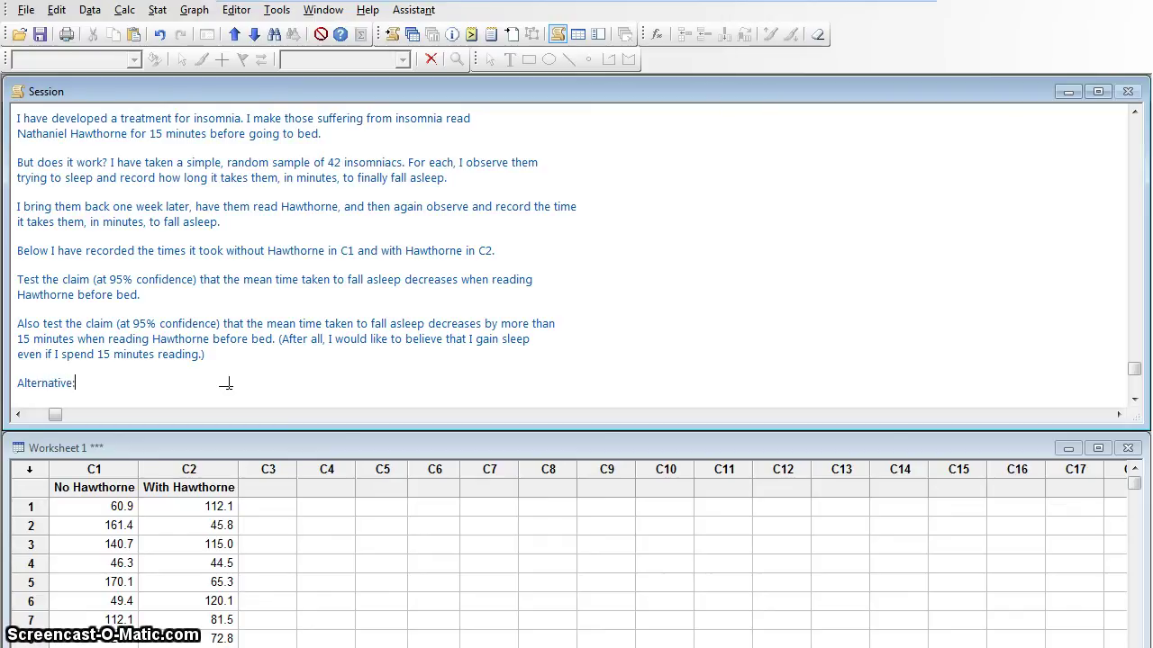
{"action": "type", "text": ": mean d"}
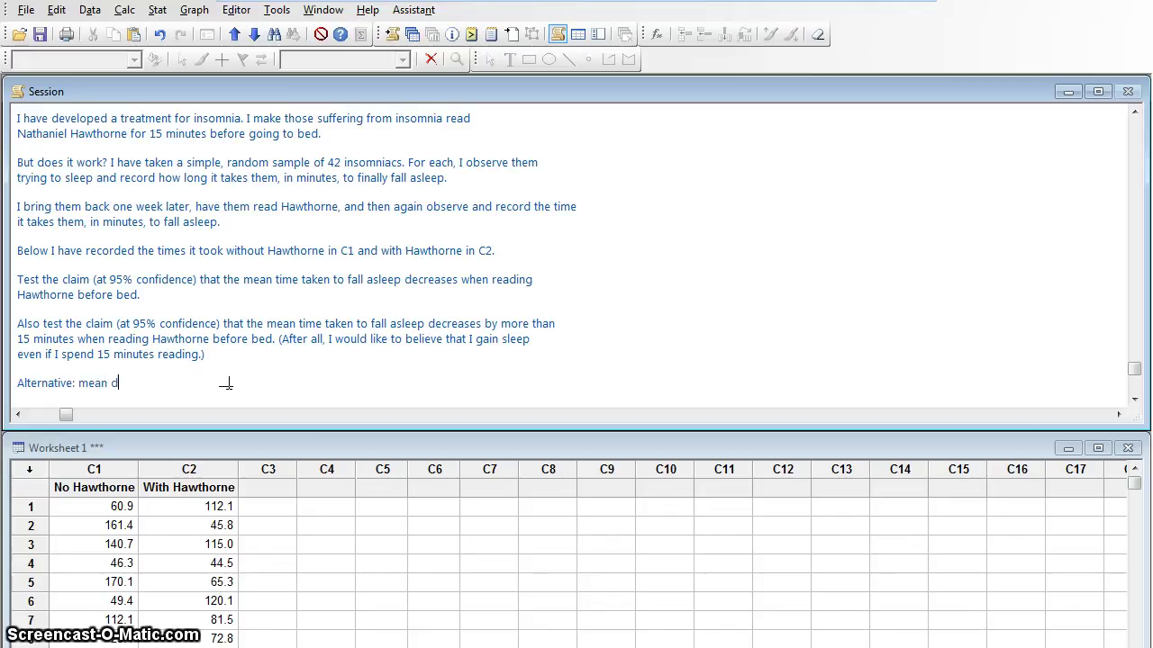
{"action": "type", "text": "ifference < 0"}
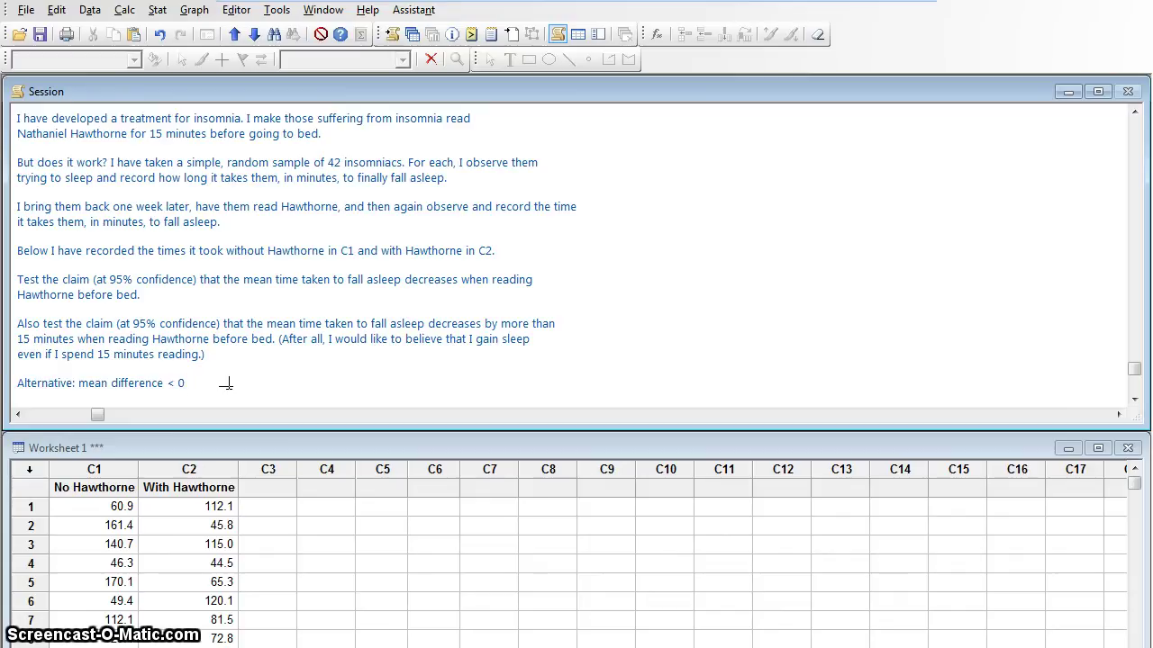
{"action": "type", "text": "(with Ha"}
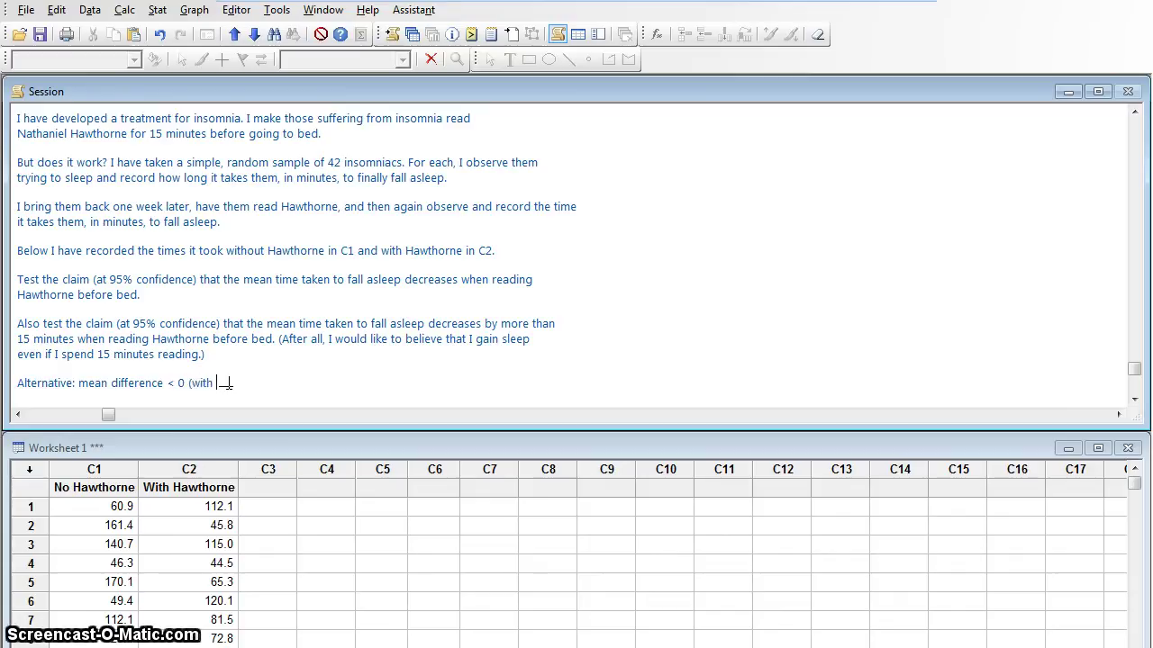
{"action": "type", "text": "wthorne - No "}
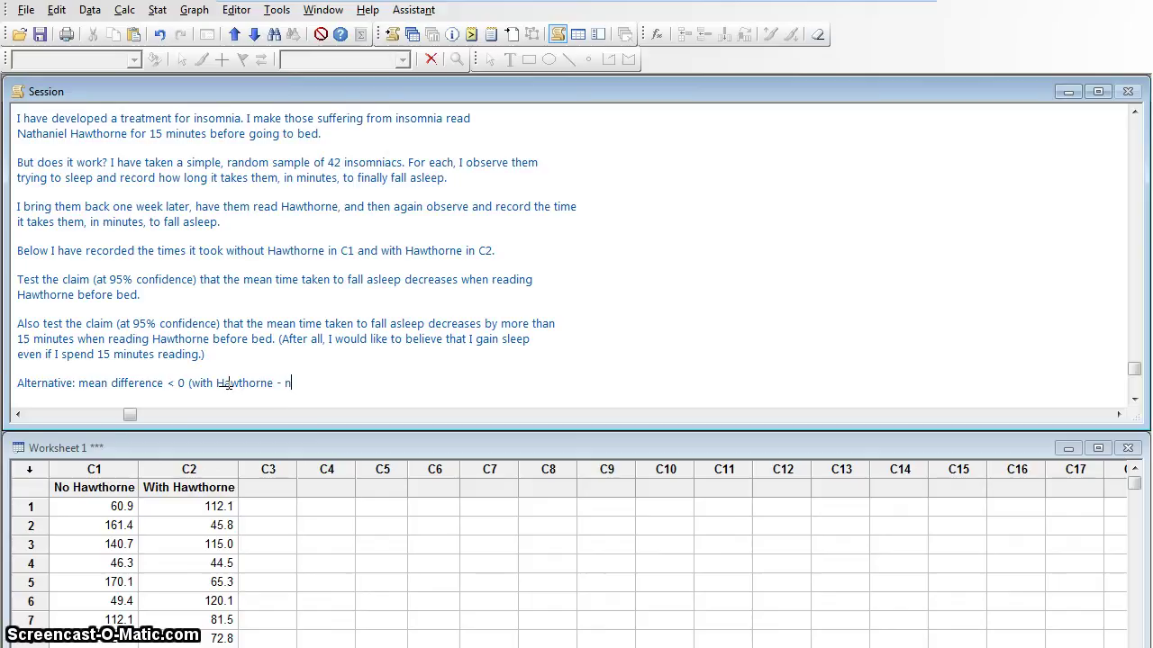
{"action": "type", "text": "Hawthor"}
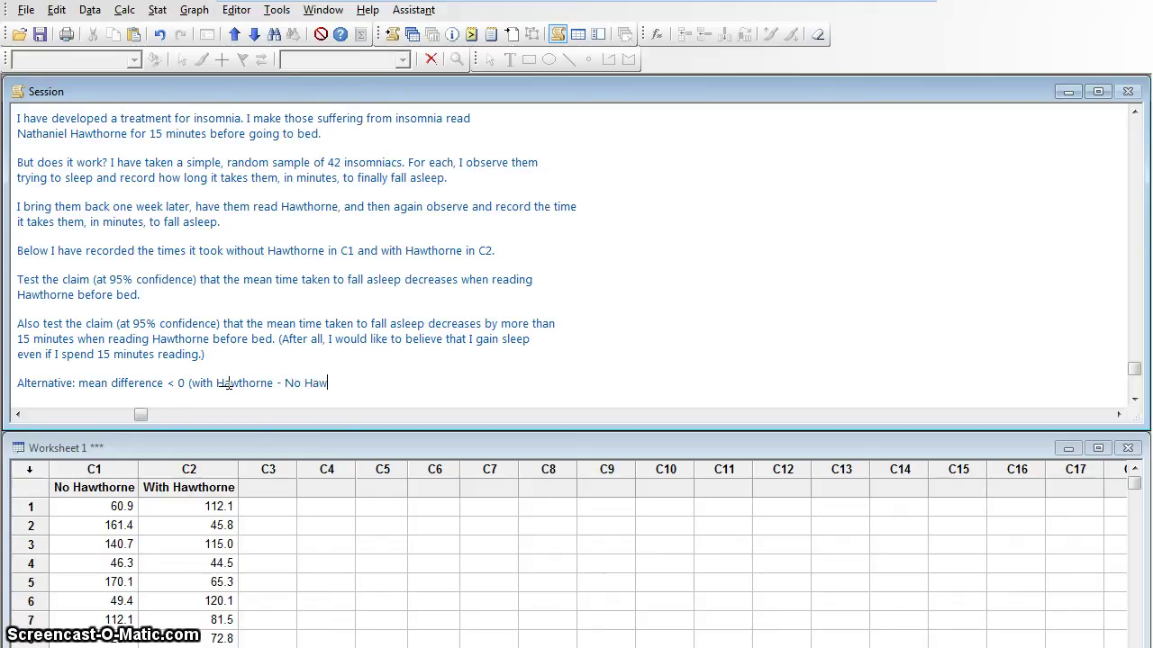
{"action": "type", "text": "ne)"}
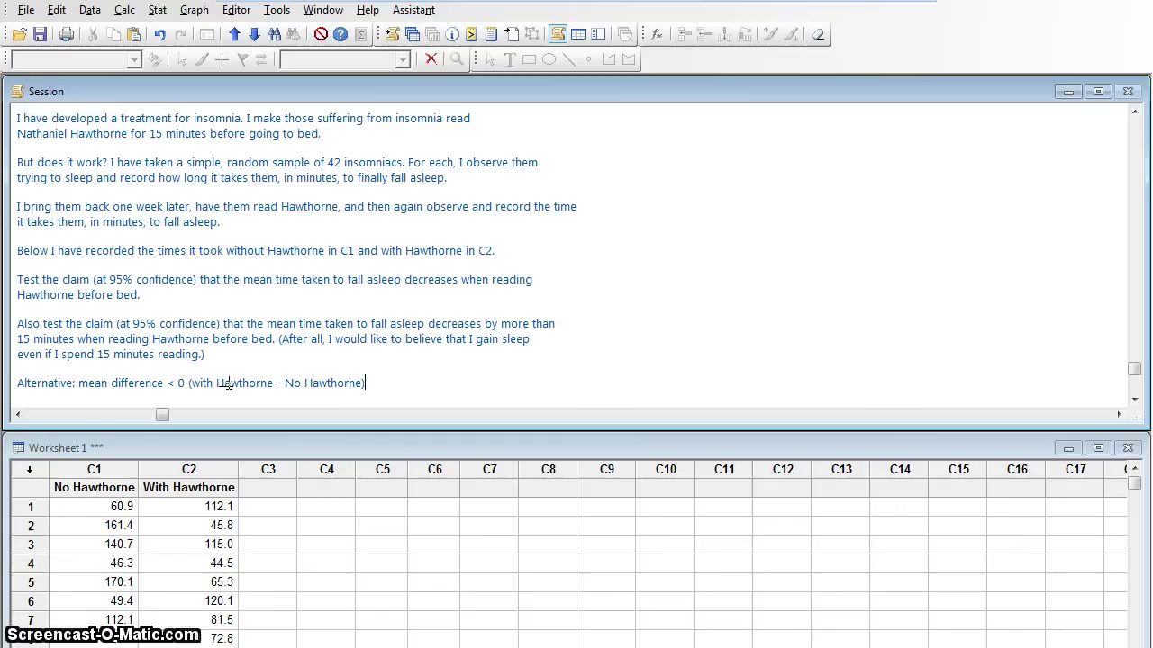
{"action": "key", "text": "Return"}
{"action": "type", "text": "Null: "}
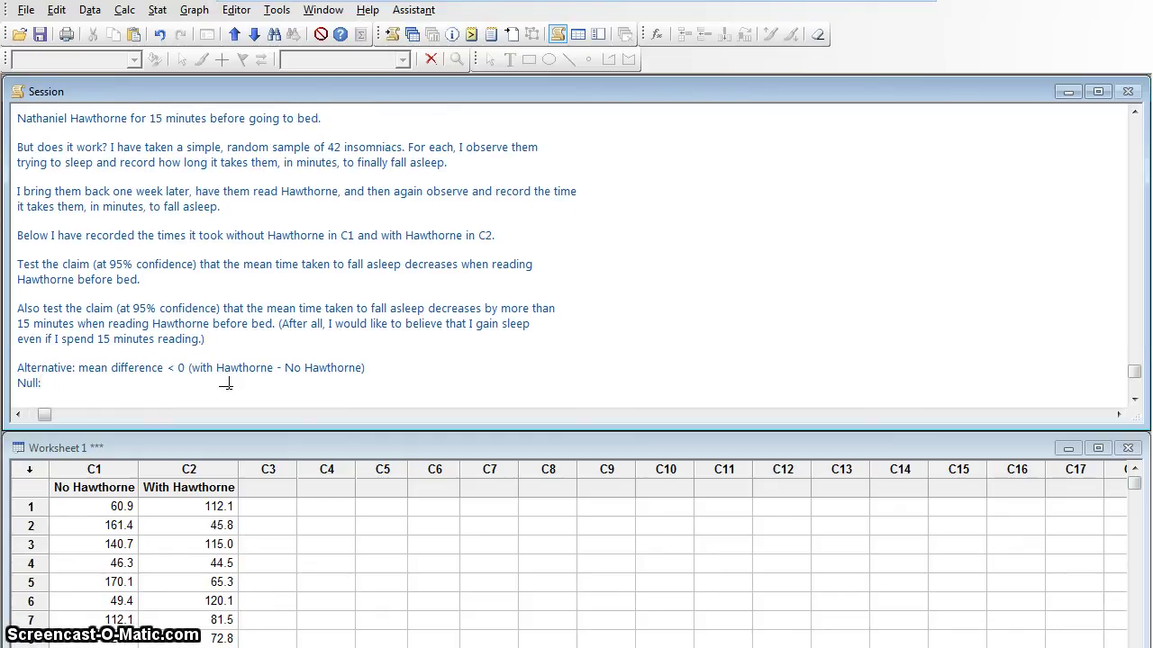
{"action": "type", "text": "mean diff"}
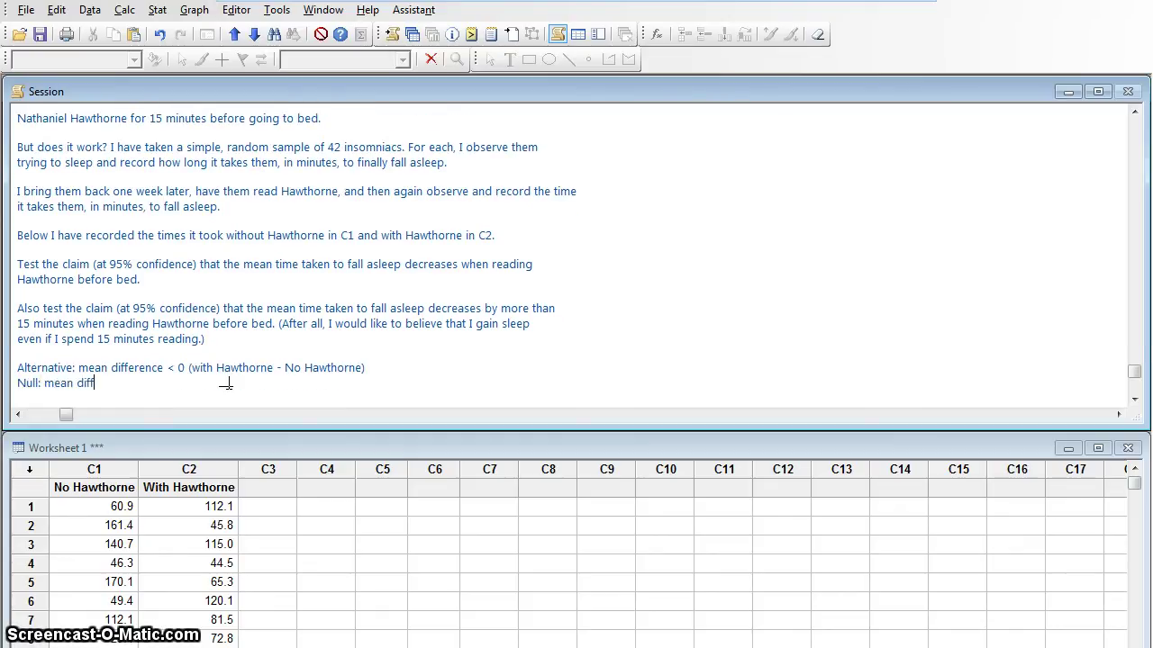
{"action": "type", "text": "erence = 0"}
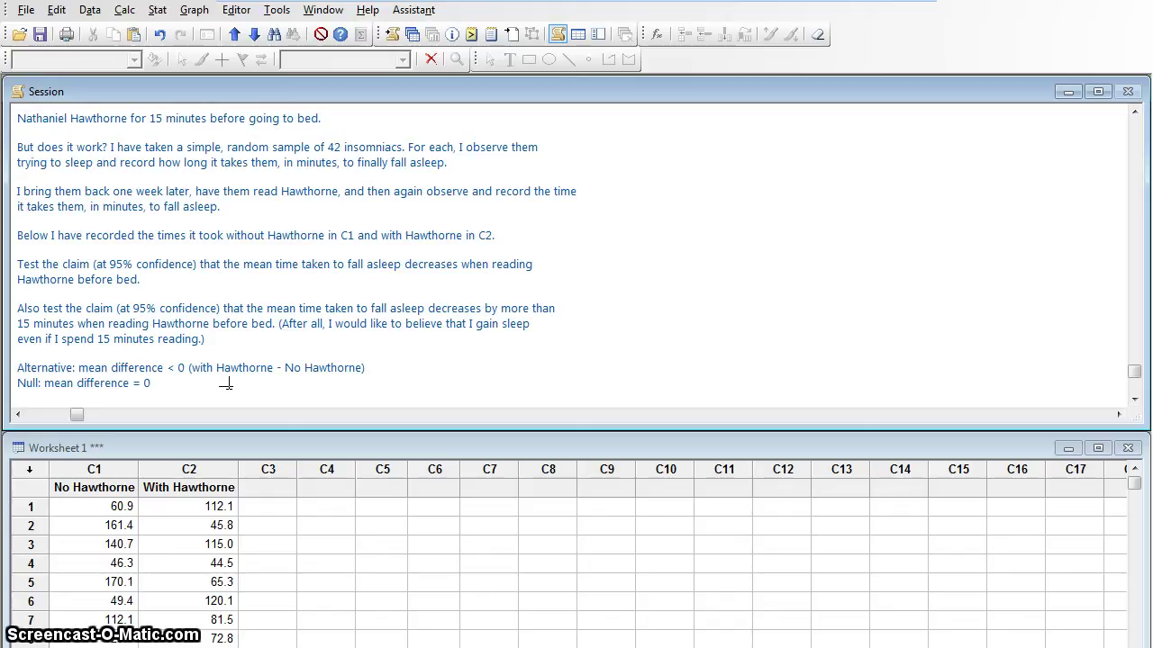
- Set up a paired t-test with With Hawthorne as sample 1 and No Hawthorne as sample 2
{"action": "key", "text": "Return"}
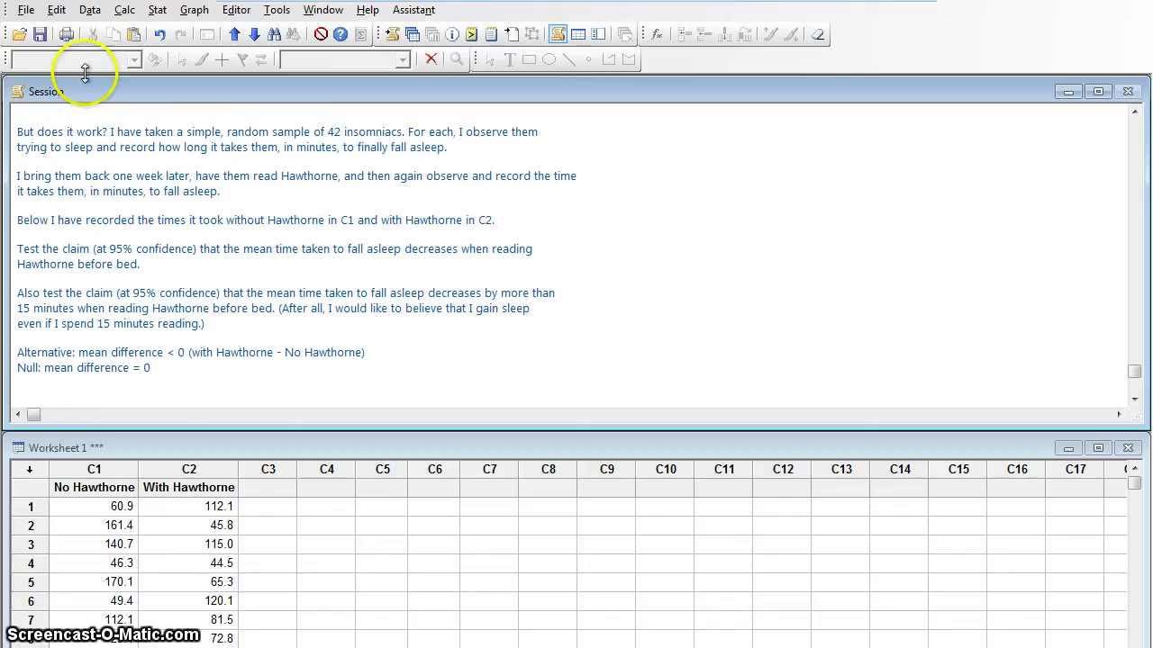
{"action": "left_click", "coordinate": [158, 11]}
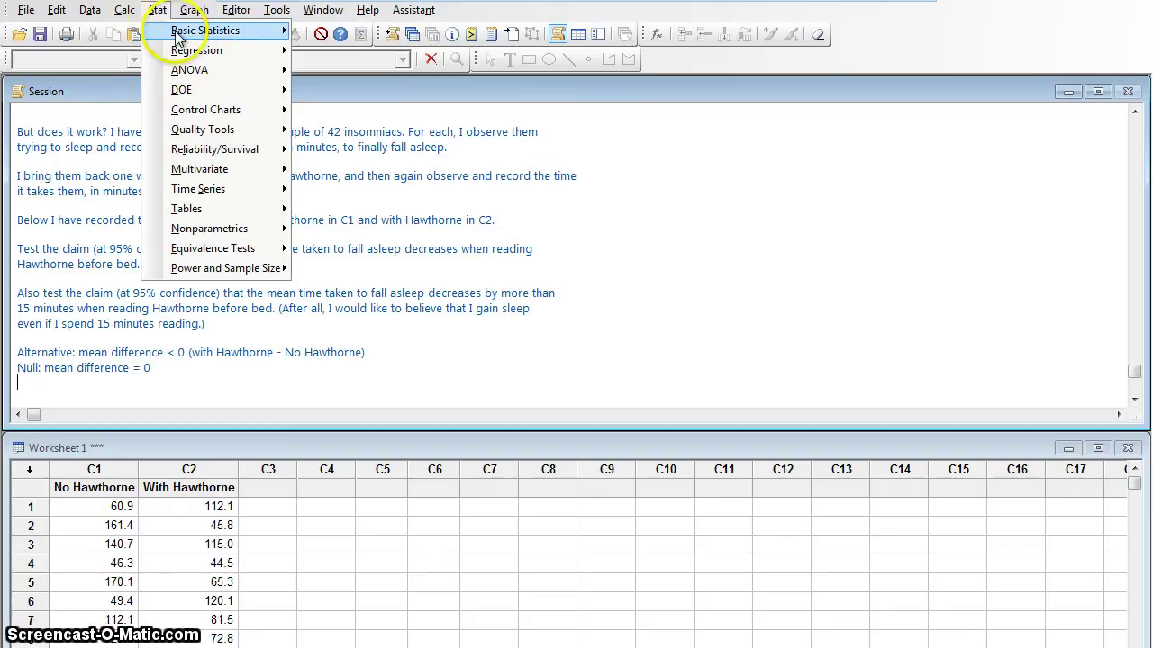
{"action": "left_click", "coordinate": [205, 31]}
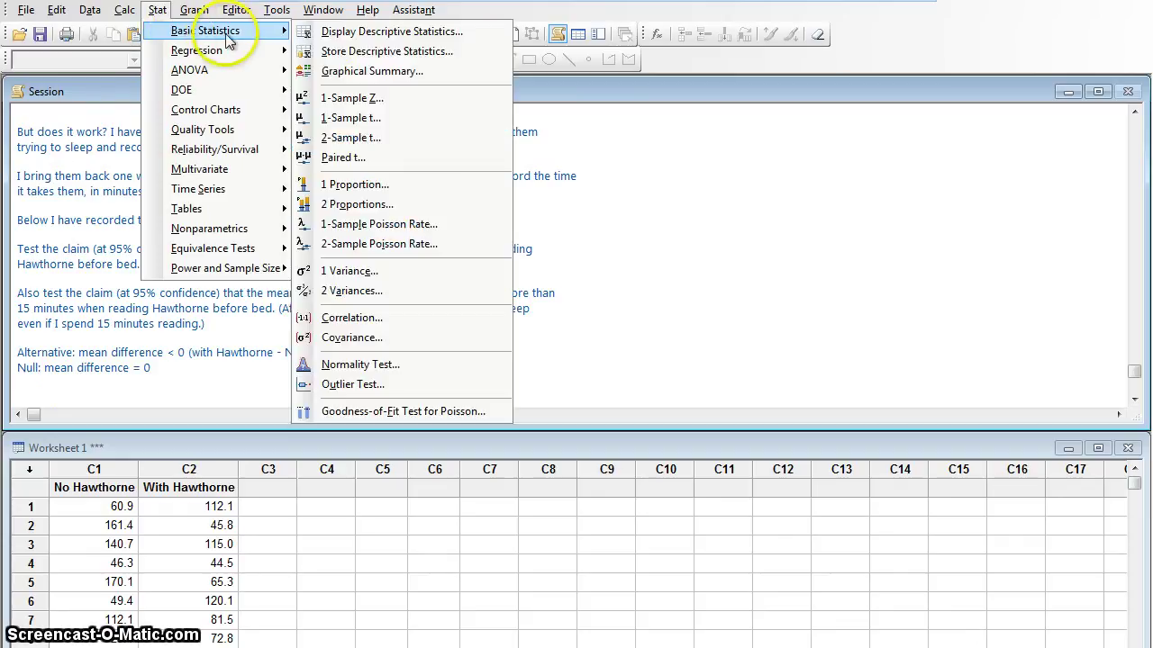
{"action": "left_click", "coordinate": [365, 161]}
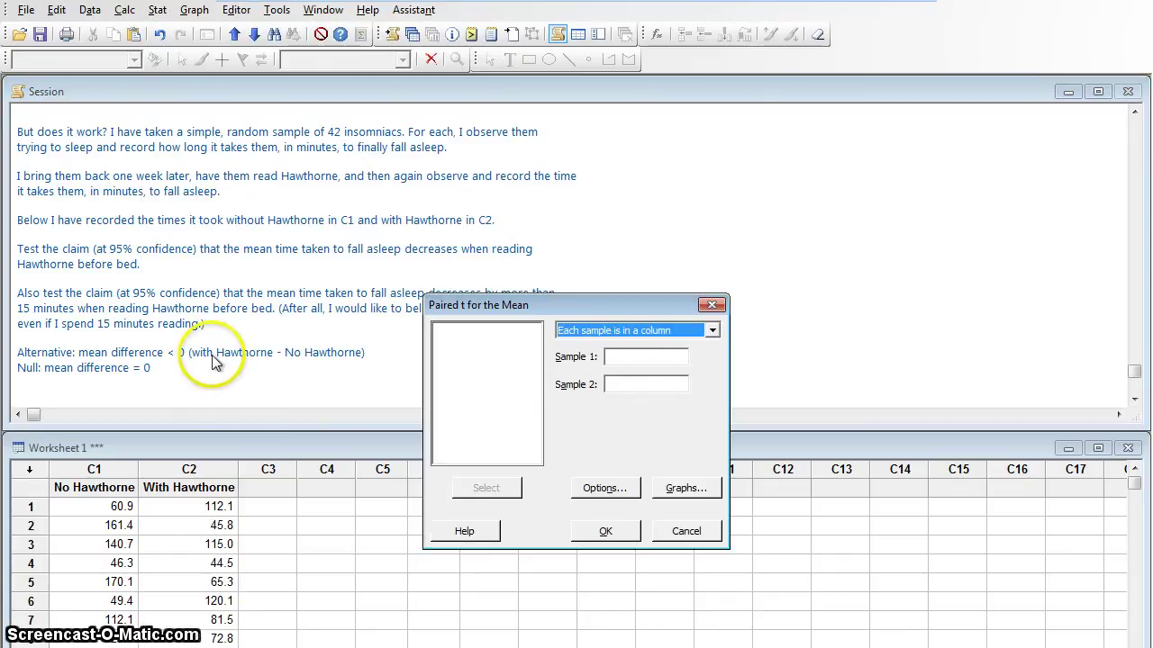
{"action": "left_click", "coordinate": [621, 357]}
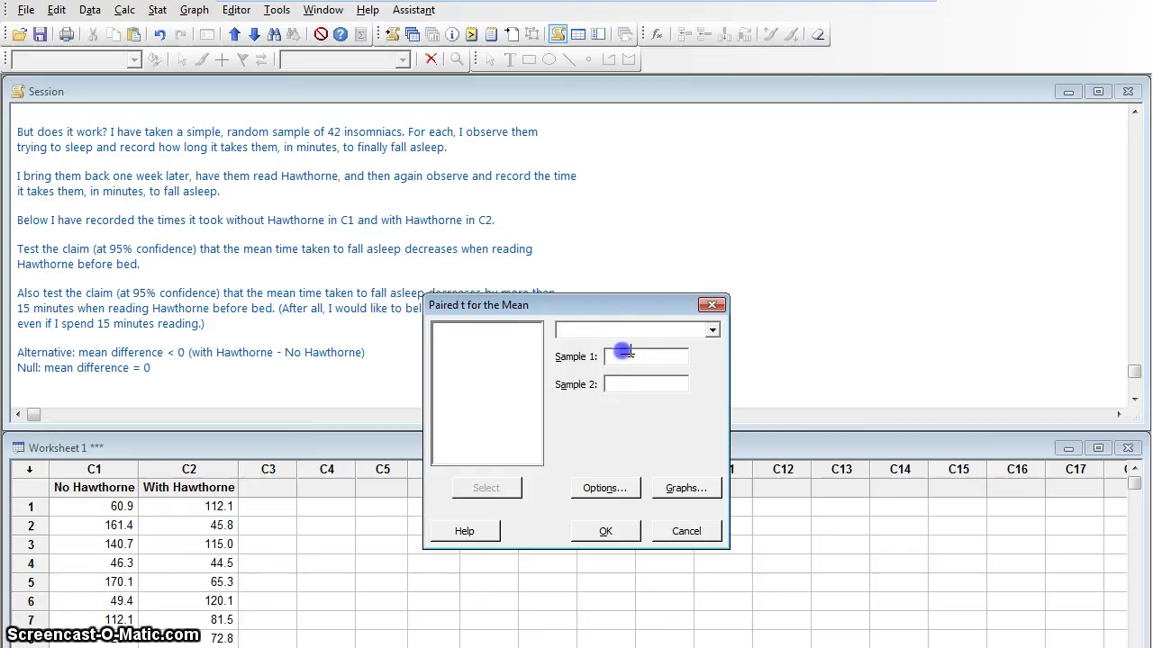
{"action": "double_click", "coordinate": [494, 342]}
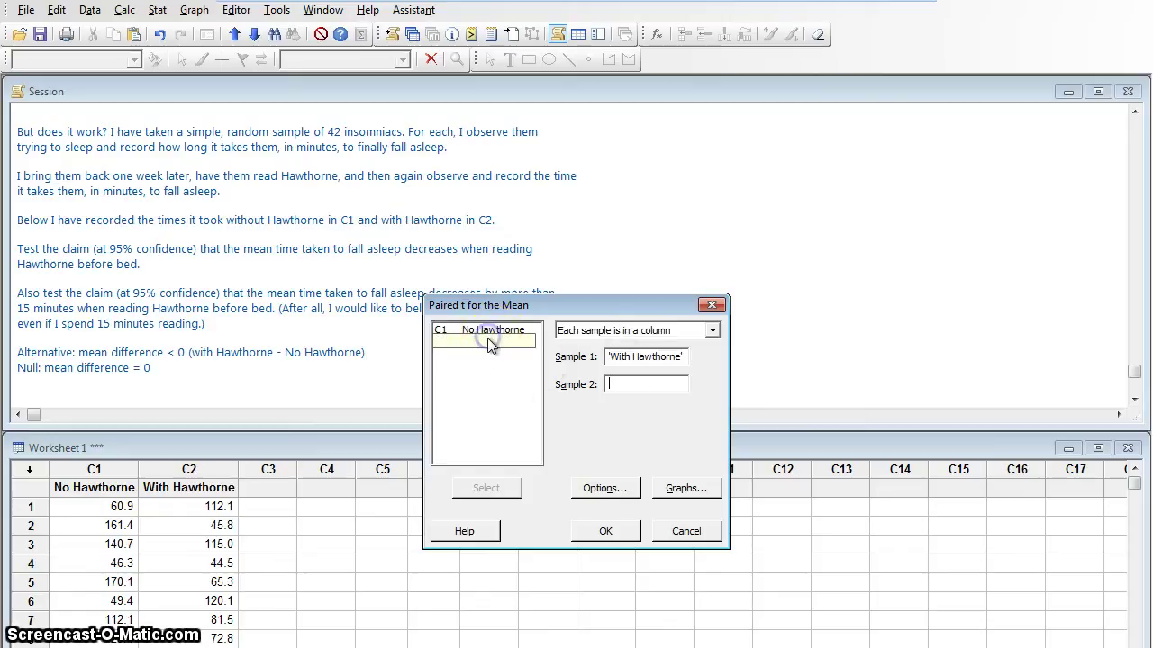
{"action": "double_click", "coordinate": [494, 330]}
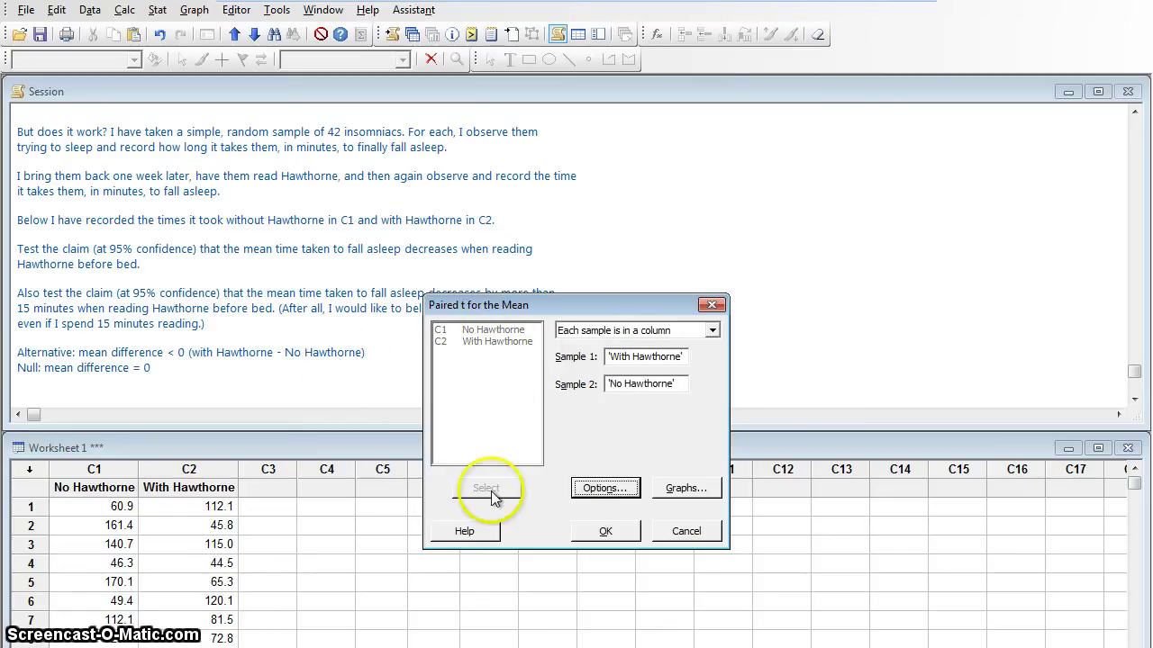
- Keep hypothesized difference 0, choose a 'less than' alternative, and run the test
{"action": "left_click", "coordinate": [605, 487]}
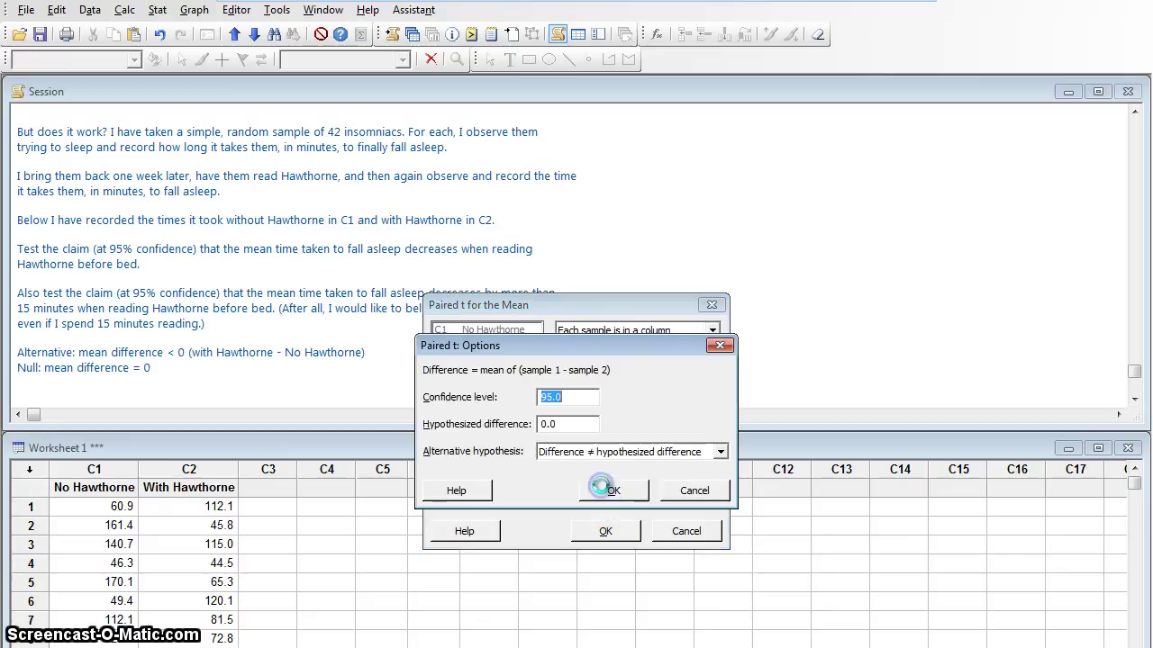
{"action": "left_click", "coordinate": [569, 424]}
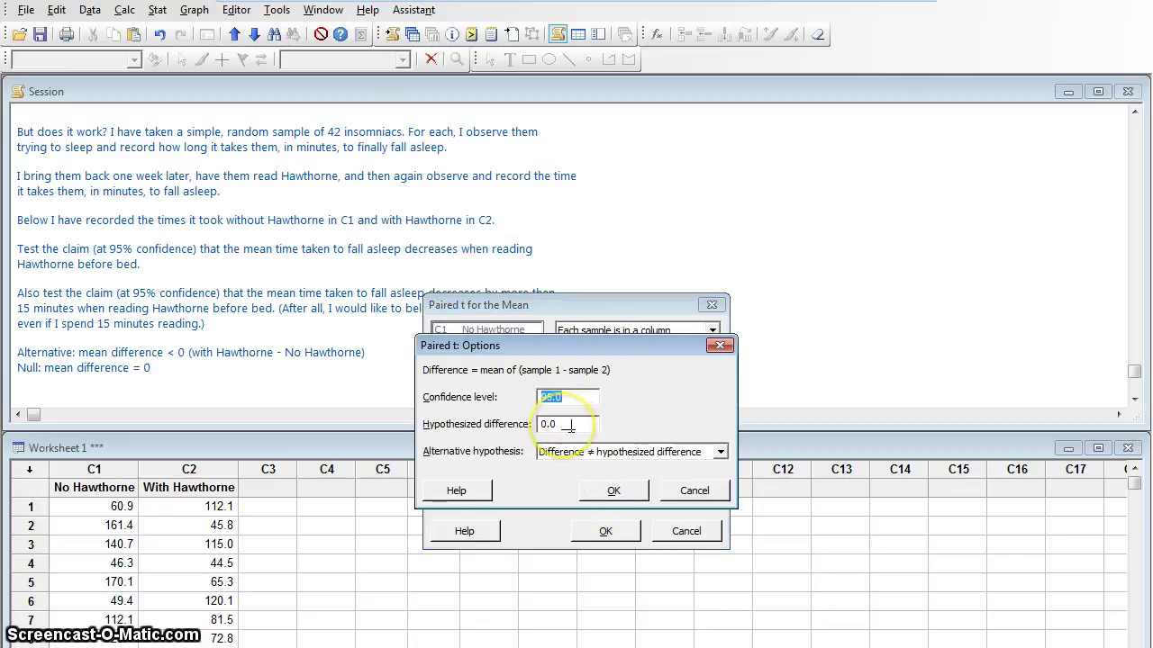
{"action": "left_click", "coordinate": [721, 453]}
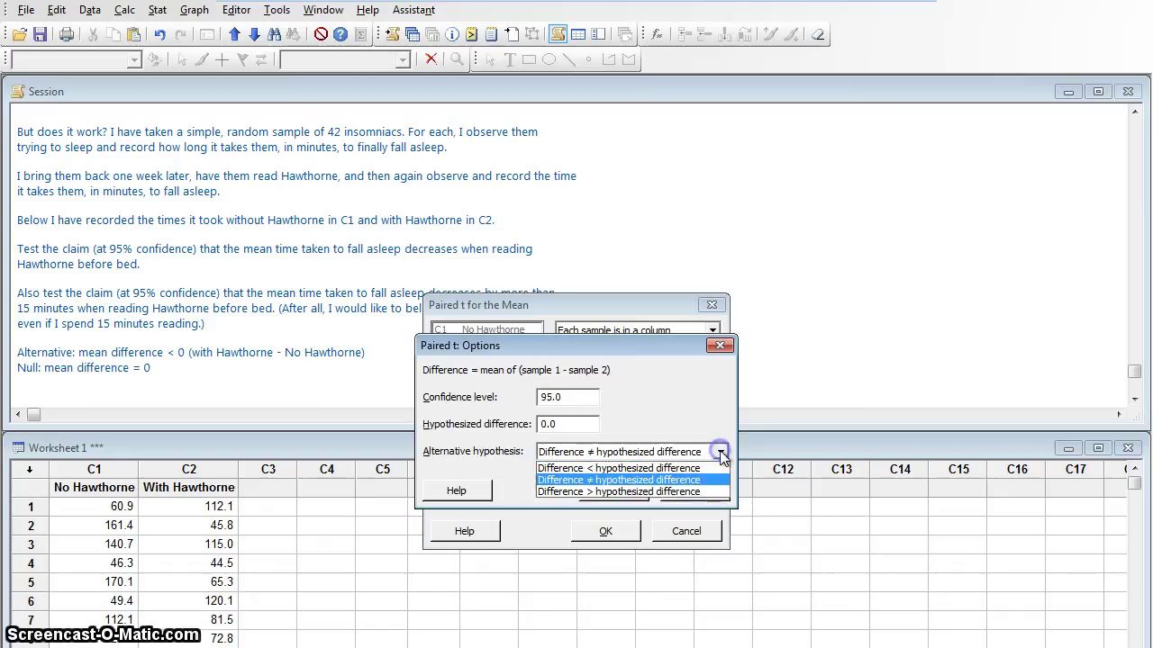
{"action": "left_click", "coordinate": [607, 469]}
{"action": "left_click", "coordinate": [614, 490]}
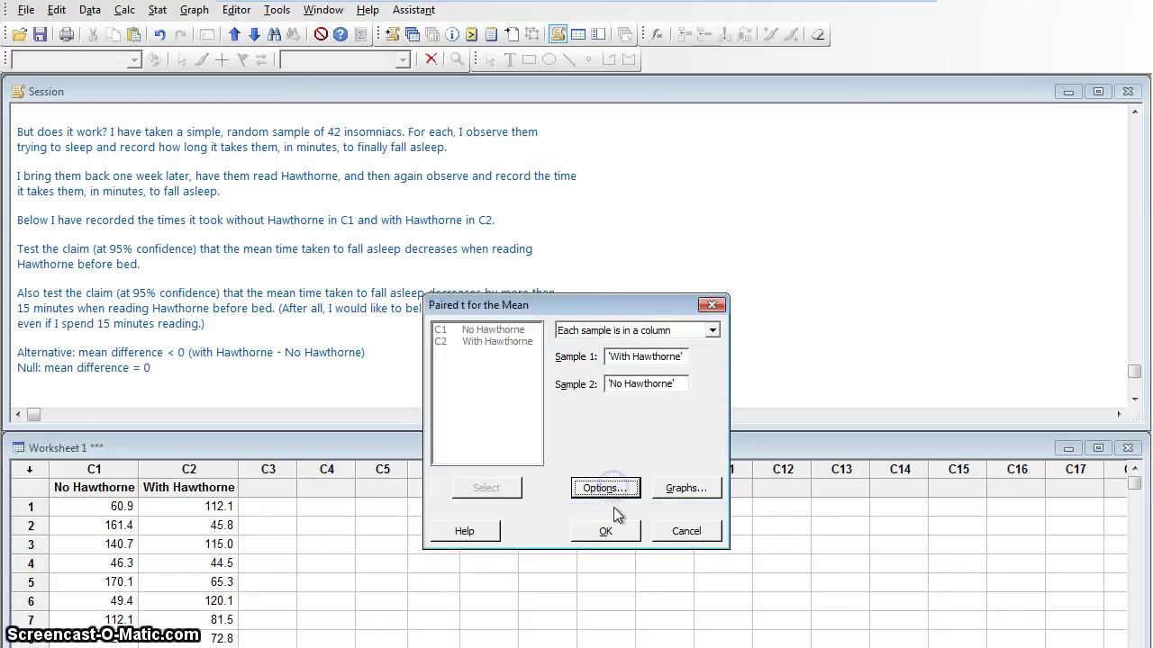
{"action": "left_click", "coordinate": [607, 531]}
{"action": "left_click", "coordinate": [630, 378]}
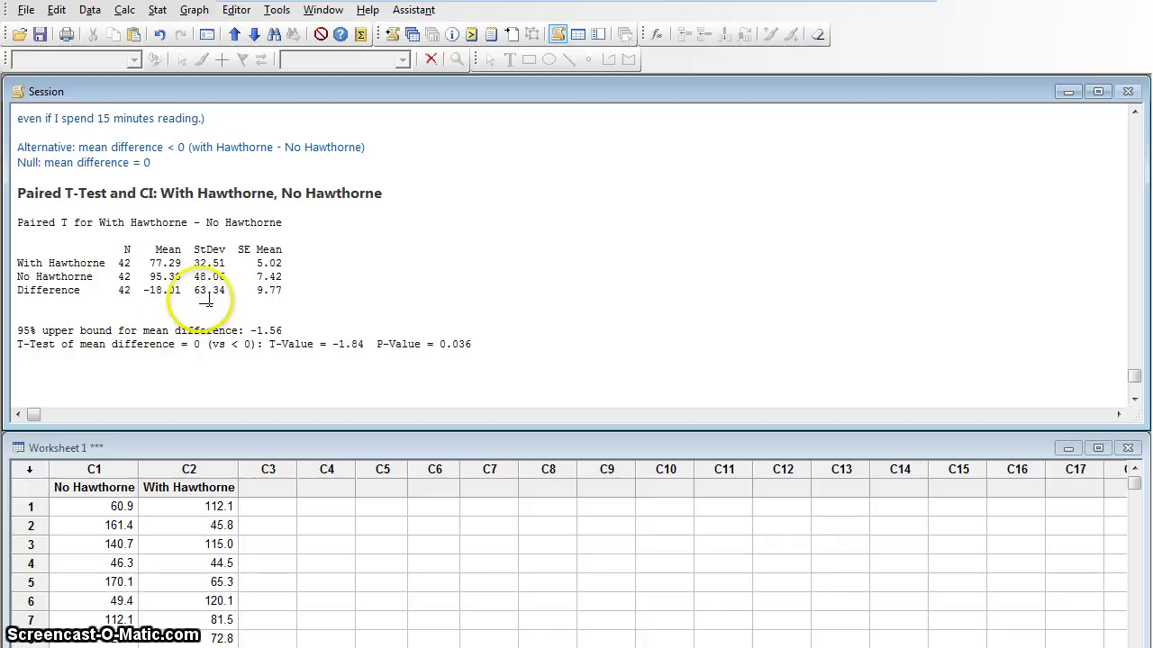
- Below the P-Value, write 'The P is low, the null must go.' and that 15 minutes of Hawthorne reading decreases these insomniacs' time to sleep
{"action": "left_click", "coordinate": [501, 348]}
{"action": "key", "text": "Return"}
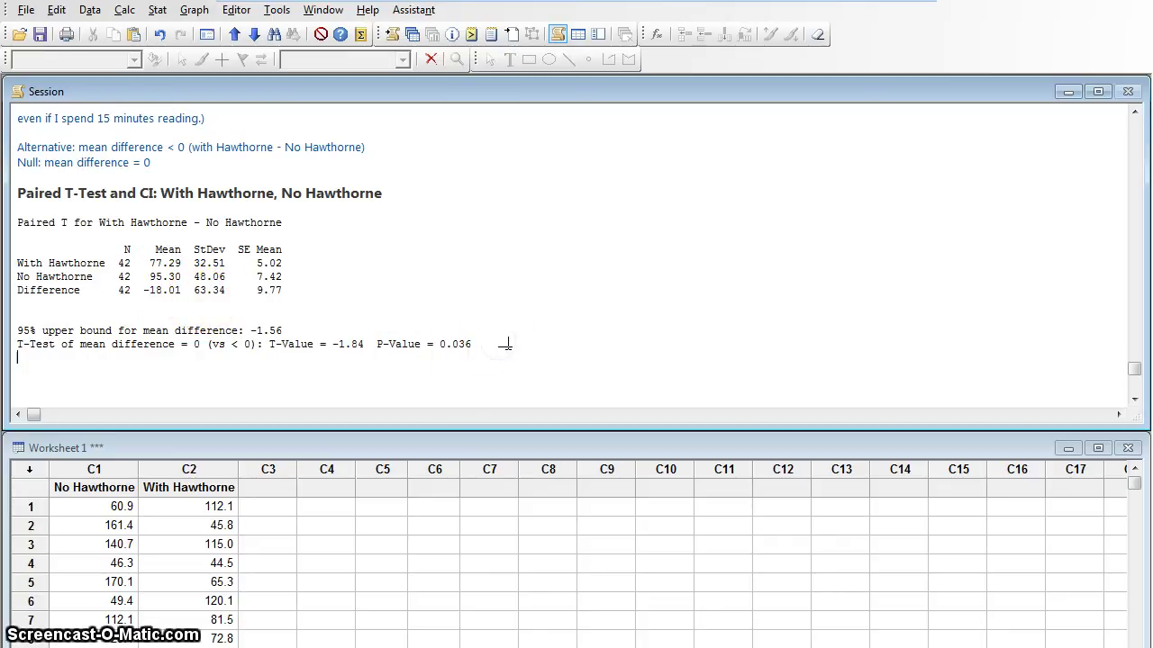
{"action": "type", "text": "The P is low, the null must go"}
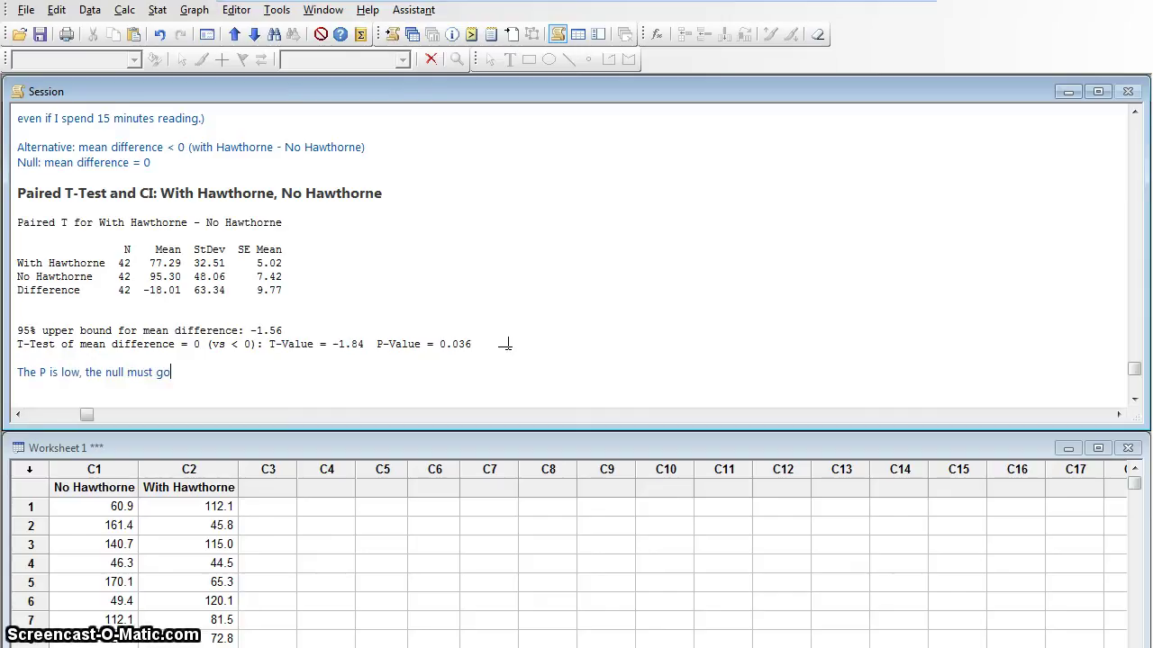
{"action": "type", "text": "."}
{"action": "key", "text": "Return"}
{"action": "type", "text": "There"}
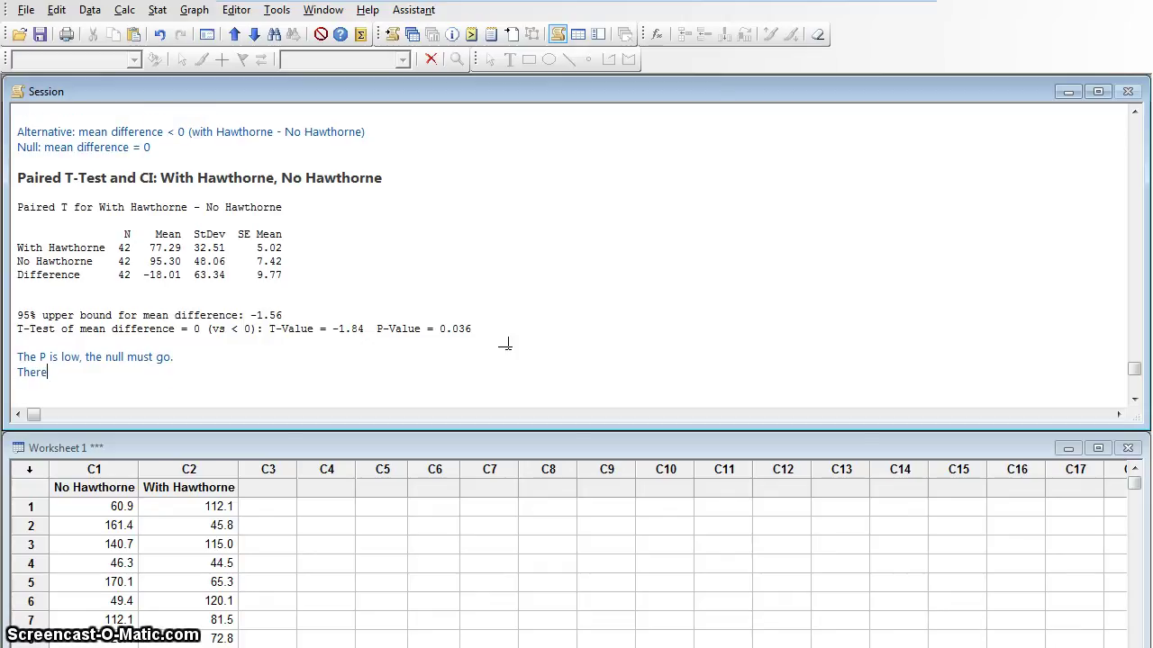
{"action": "type", "text": " is sufficien"}
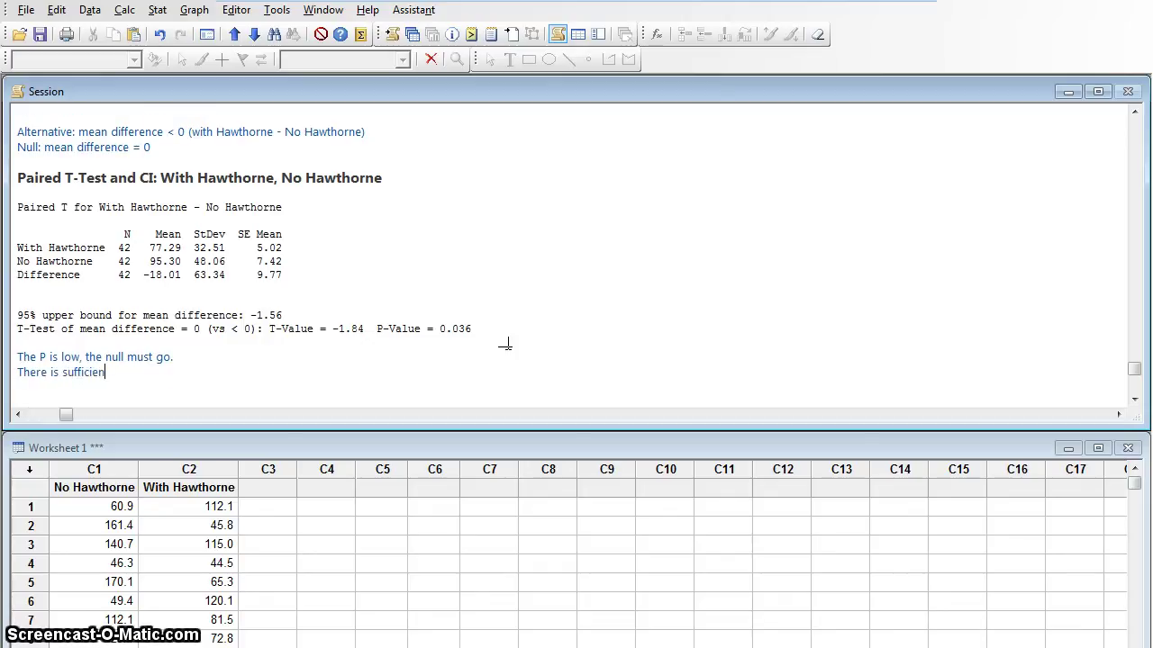
{"action": "type", "text": "t evidenc"}
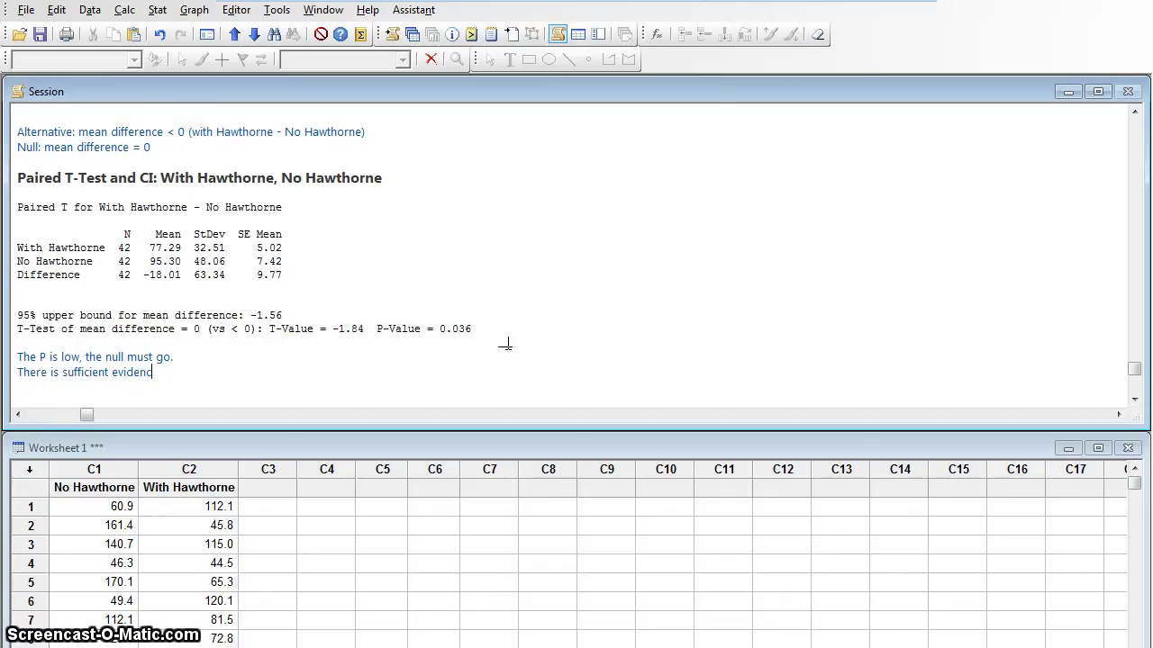
{"action": "type", "text": "t evidence that "}
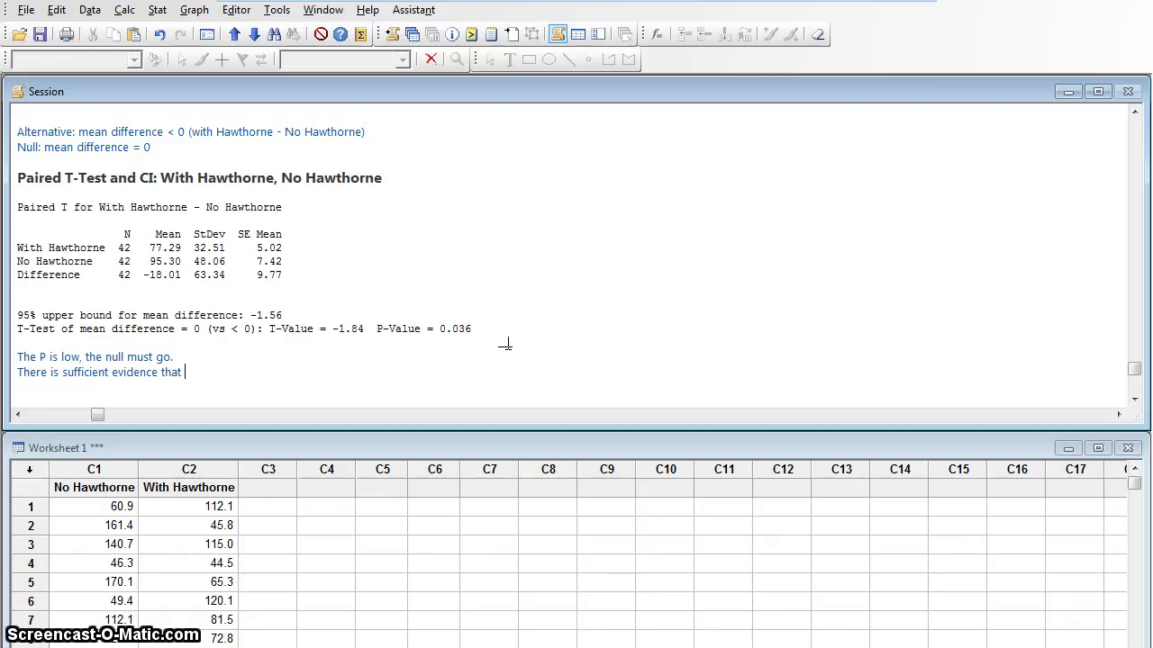
{"action": "type", "text": "reading Haw"}
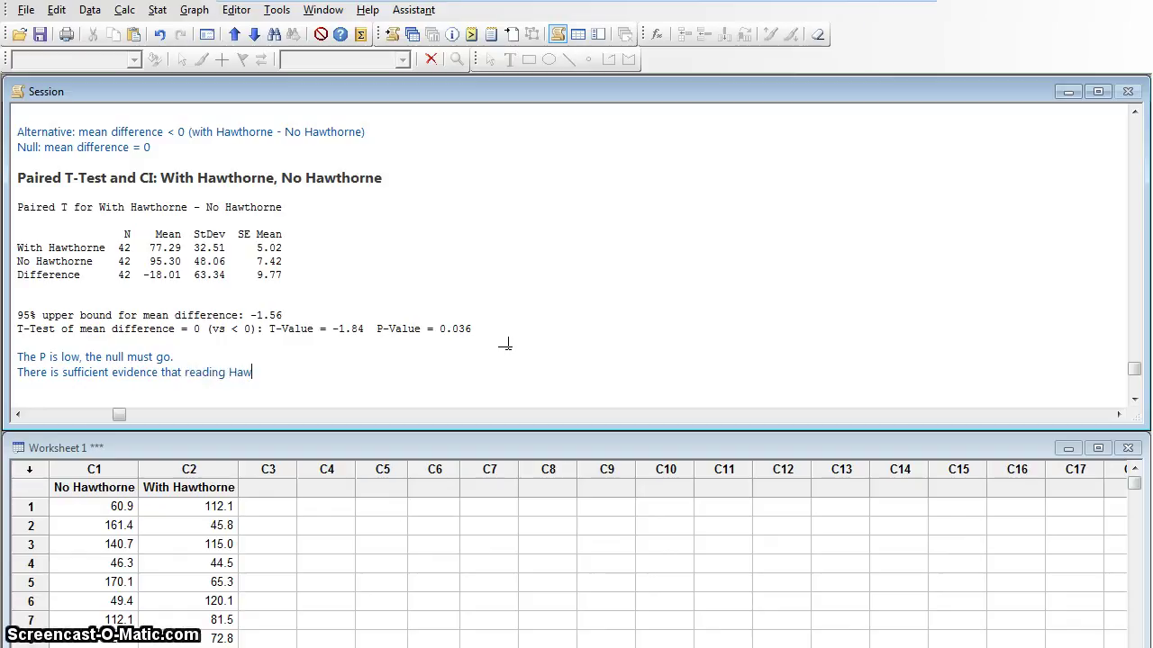
{"action": "type", "text": "throne"}
{"action": "key", "text": "BackSpace"}
{"action": "key", "text": "BackSpace"}
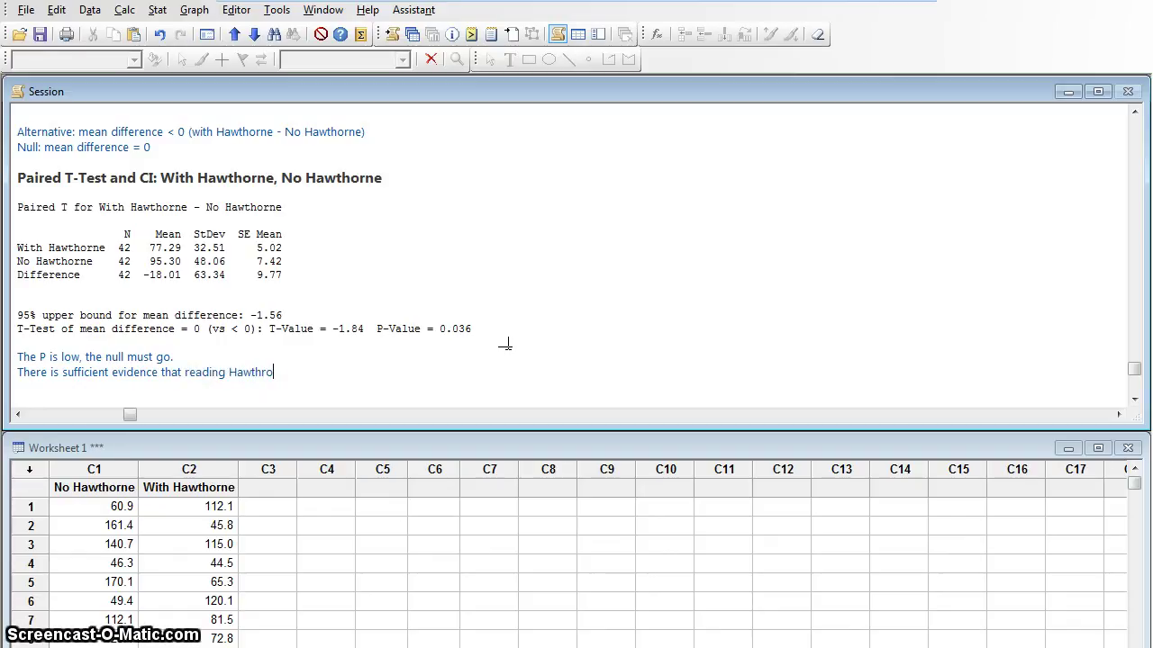
{"action": "type", "text": "rne for "}
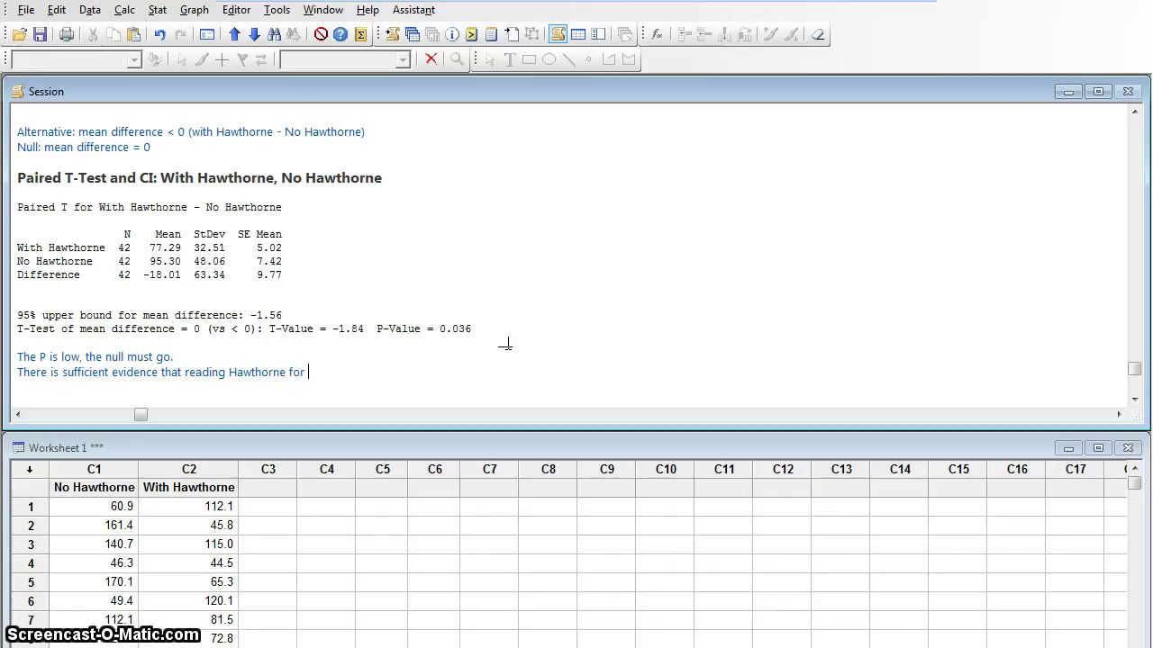
{"action": "type", "text": "15 minutes"}
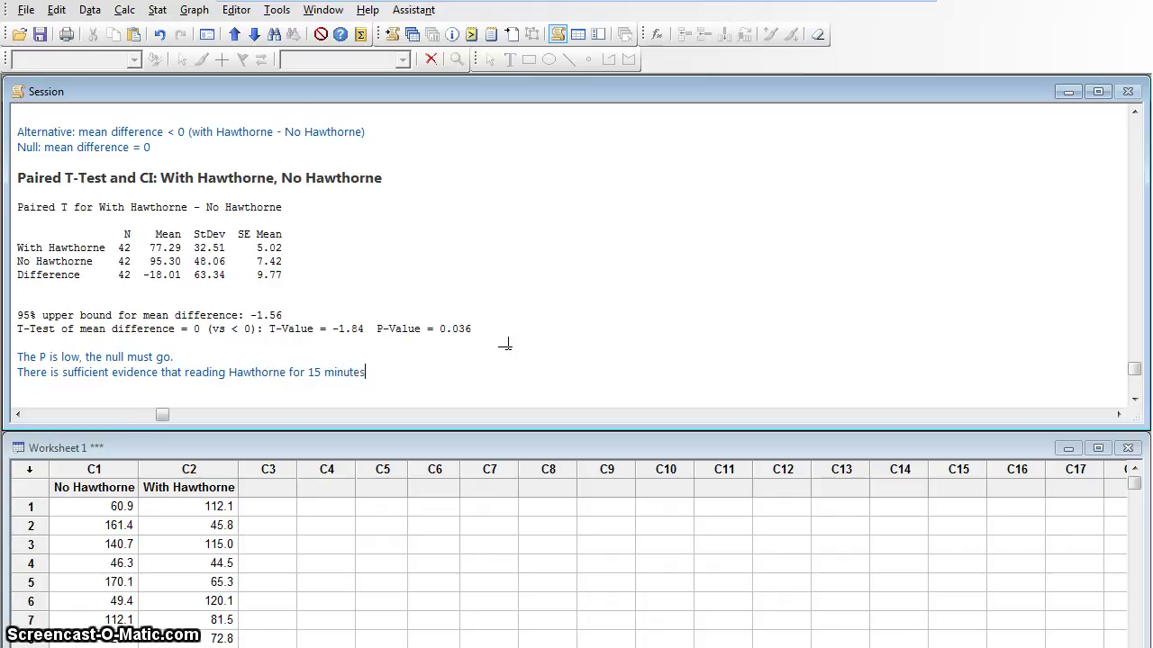
{"action": "type", "text": " does decrea"}
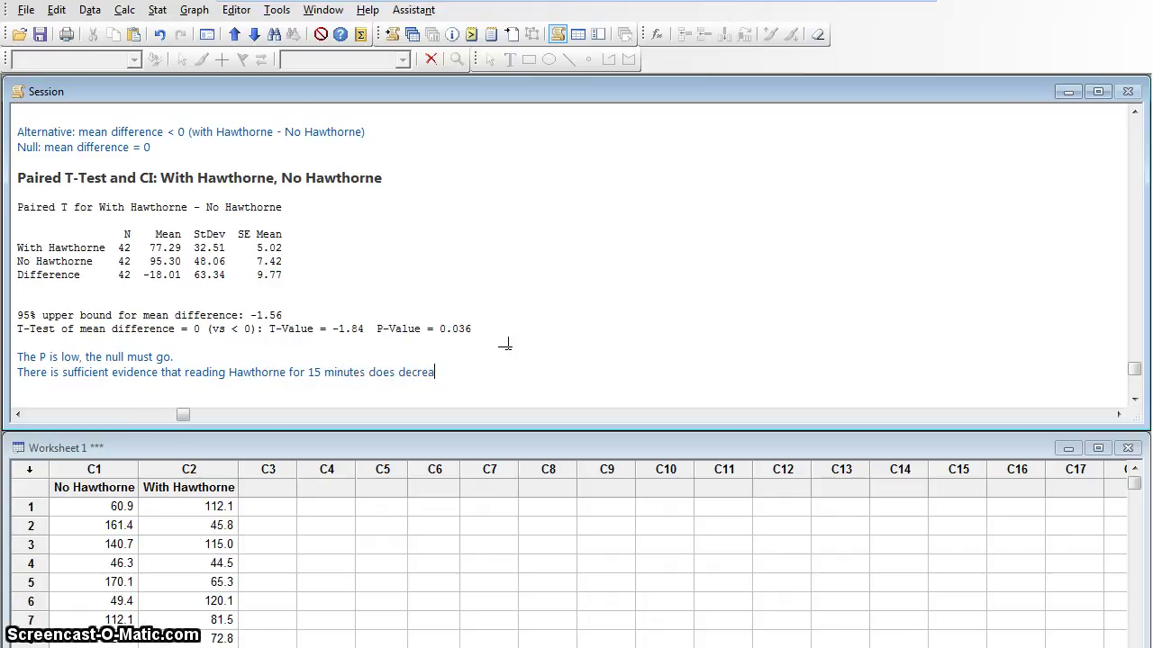
{"action": "type", "text": "se the time "}
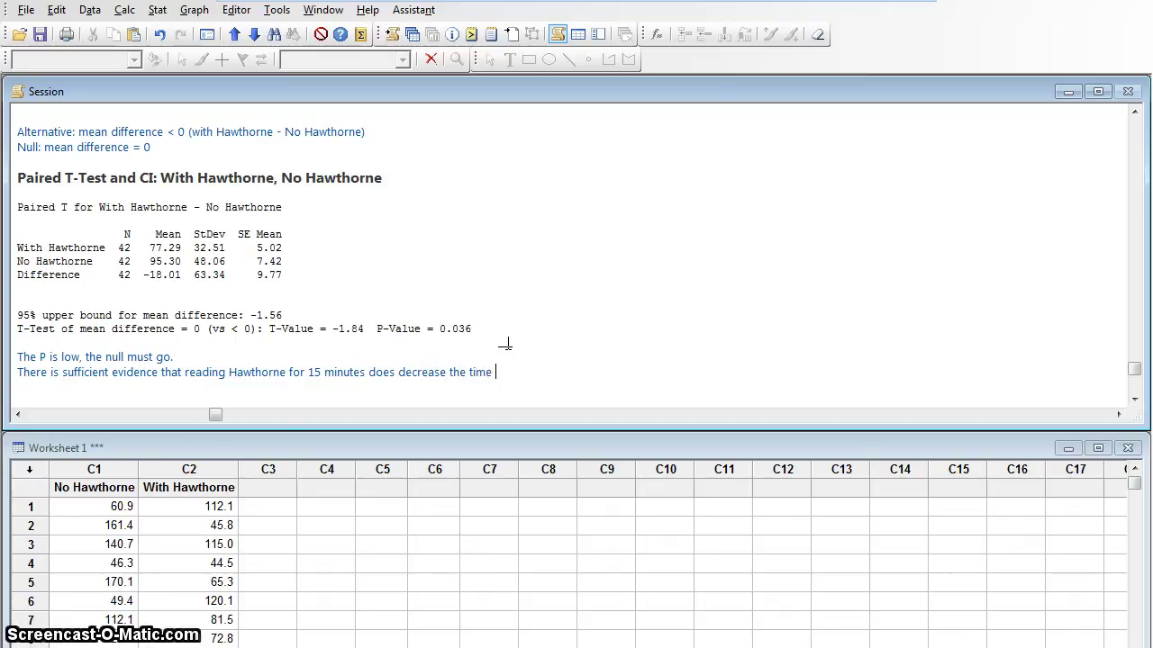
{"action": "type", "text": "it takes to"}
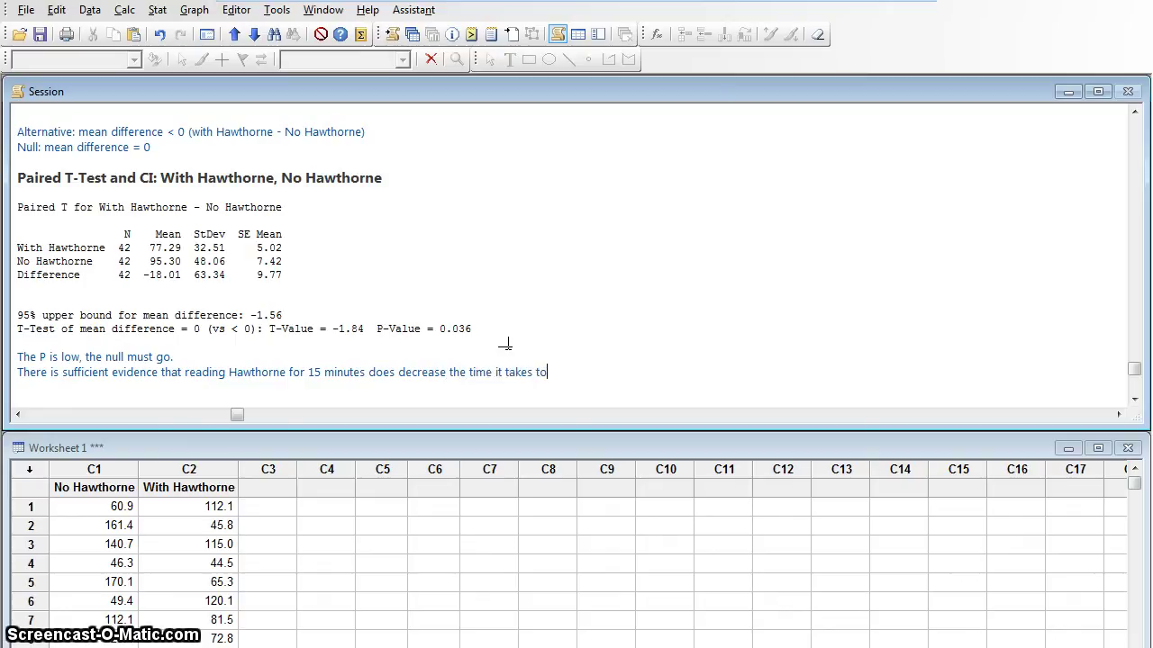
{"action": "type", "text": " go to sleep in these"}
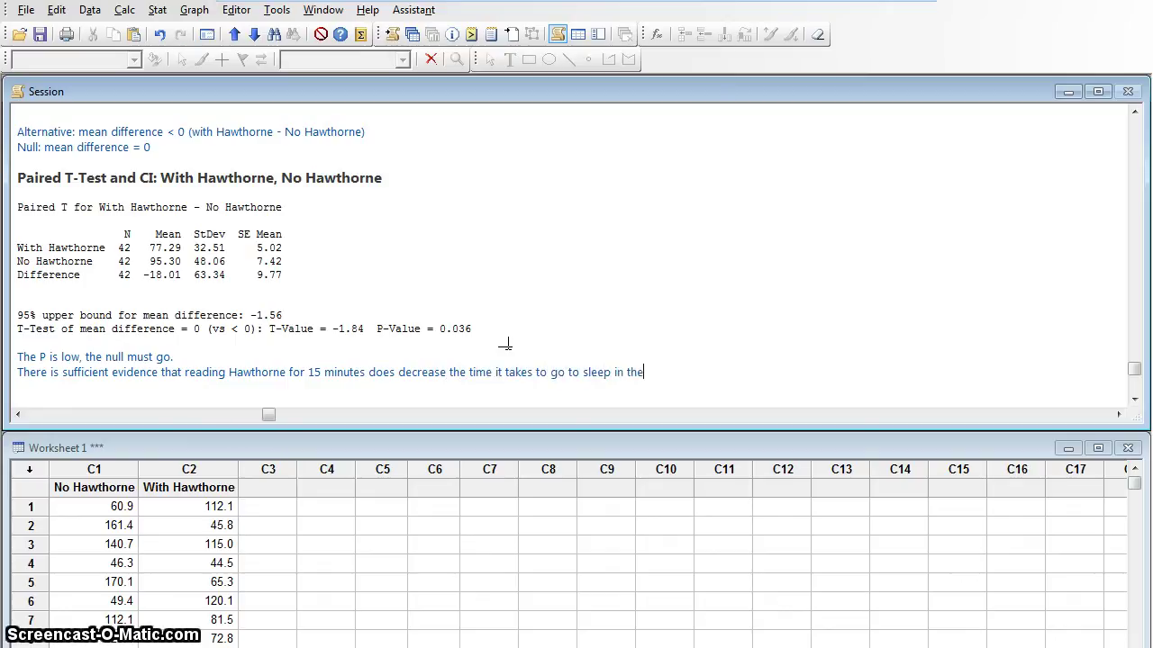
{"action": "key", "text": "BackSpace"}
{"action": "key", "text": "BackSpace"}
{"action": "key", "text": "BackSpace"}
{"action": "key", "text": "BackSpace"}
{"action": "key", "text": "BackSpace"}
{"action": "key", "text": "BackSpace"}
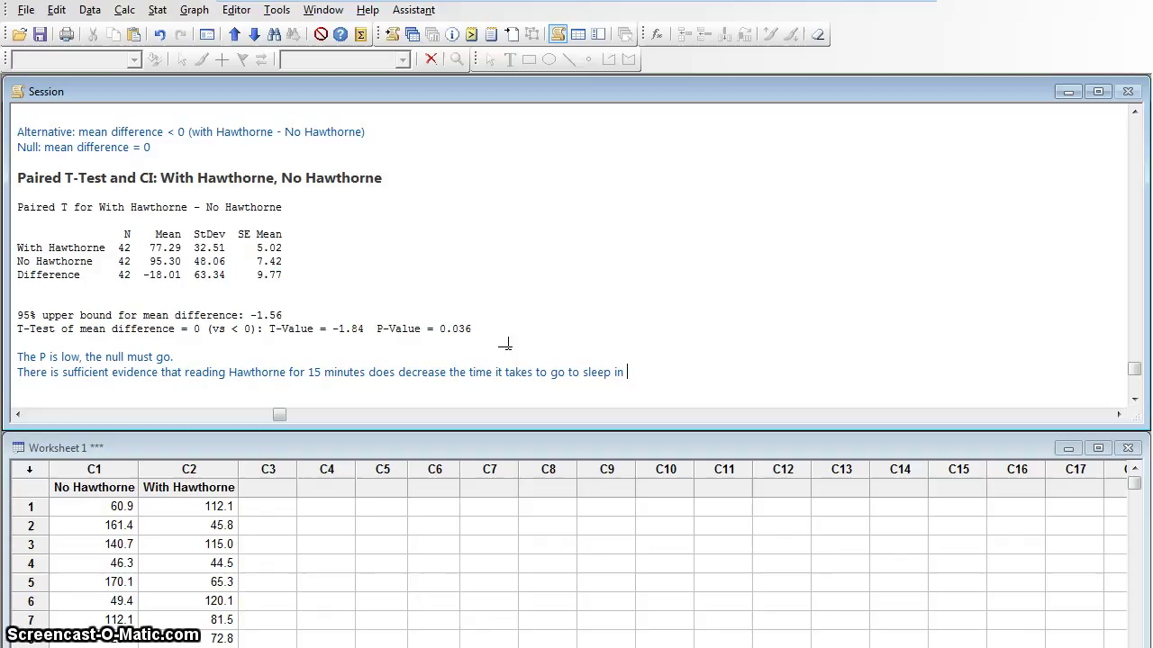
{"action": "type", "text": "insomni"}
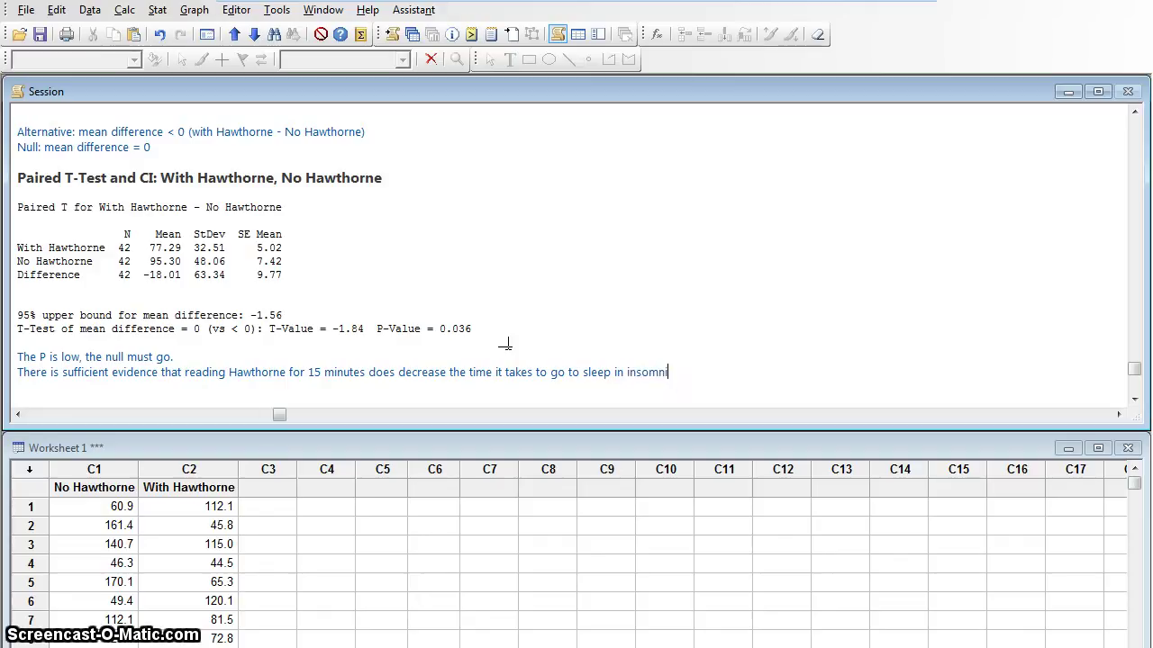
{"action": "type", "text": "acs."}
{"action": "key", "text": "Return"}
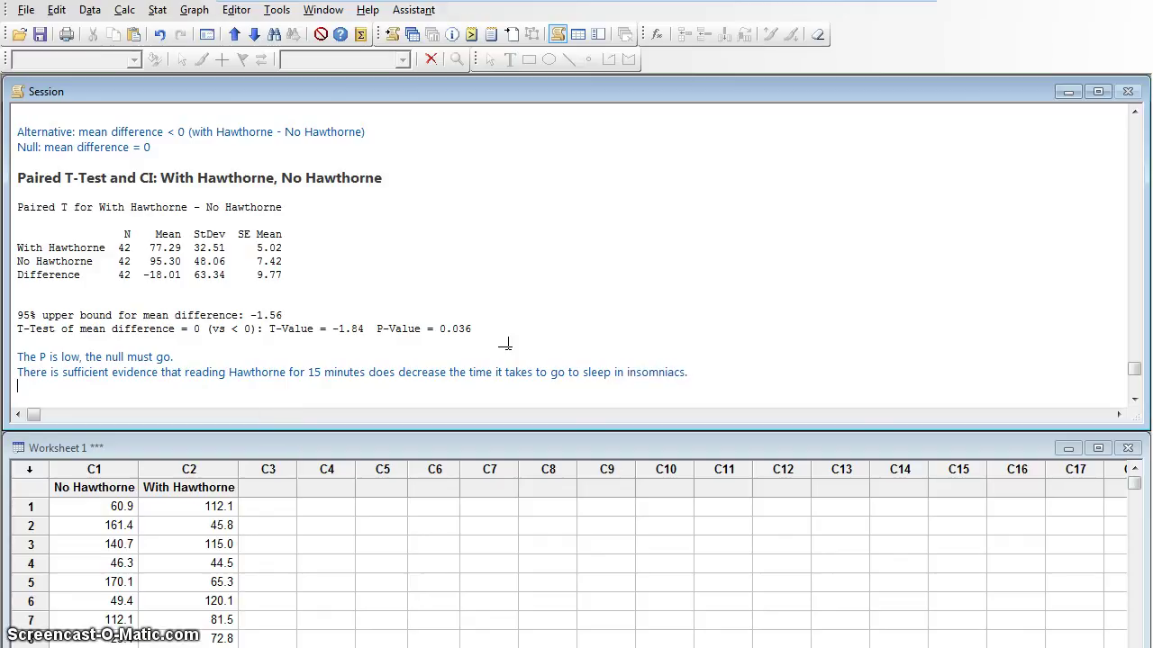
{"action": "key", "text": "Return"}
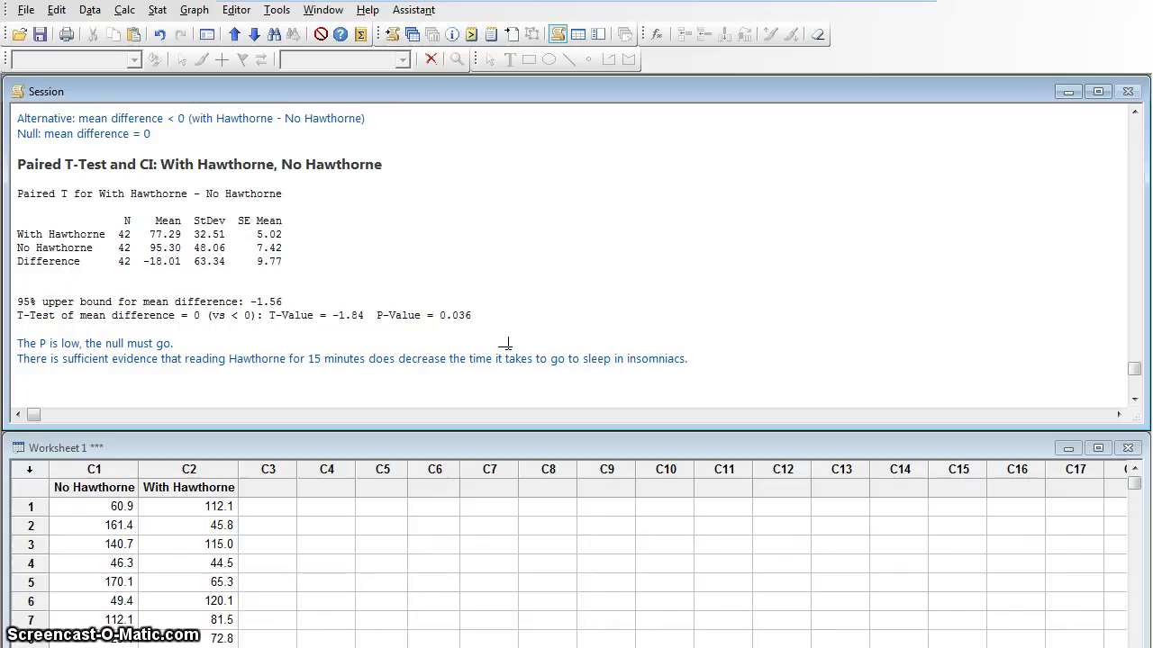
- Rerun the With Hawthorne vs No Hawthorne paired t-test with hypothesized difference -15
{"action": "left_click", "coordinate": [156, 10]}
{"action": "mouse_move", "coordinate": [165, 34]}
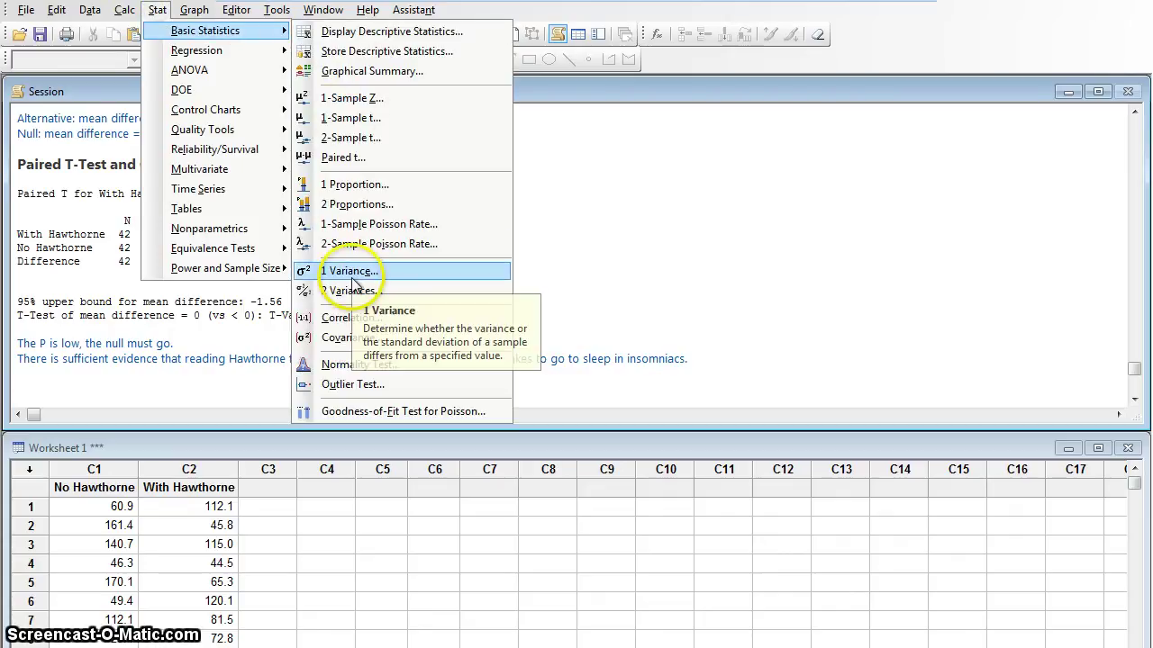
{"action": "left_click", "coordinate": [355, 156]}
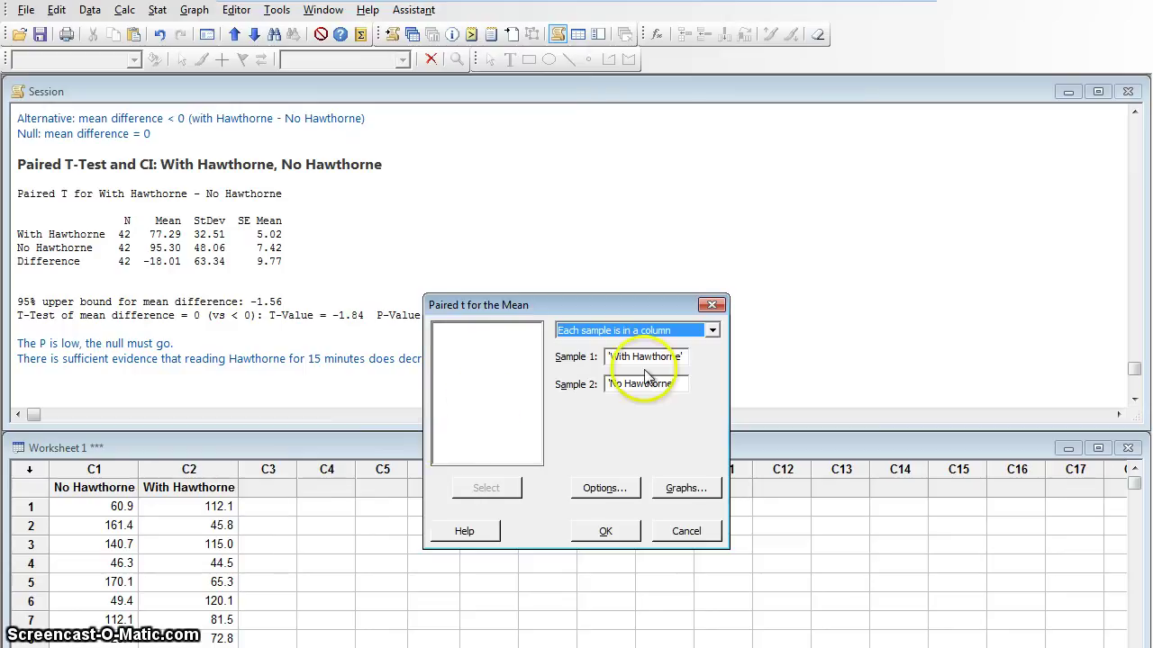
{"action": "left_click", "coordinate": [604, 488]}
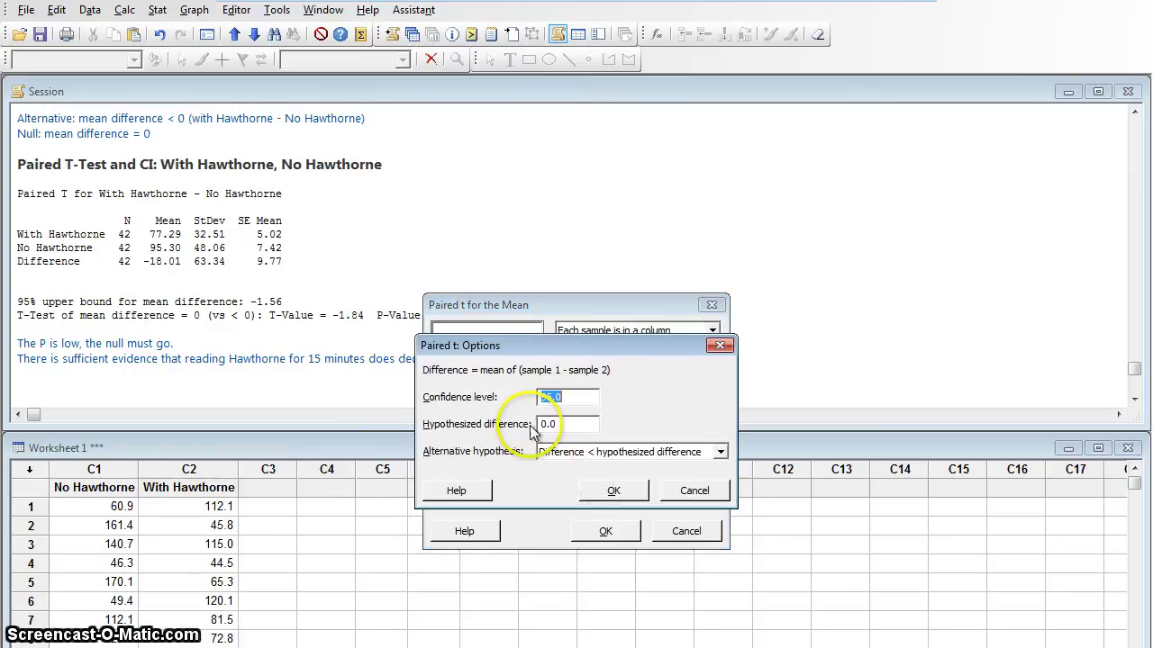
{"action": "double_click", "coordinate": [566, 425]}
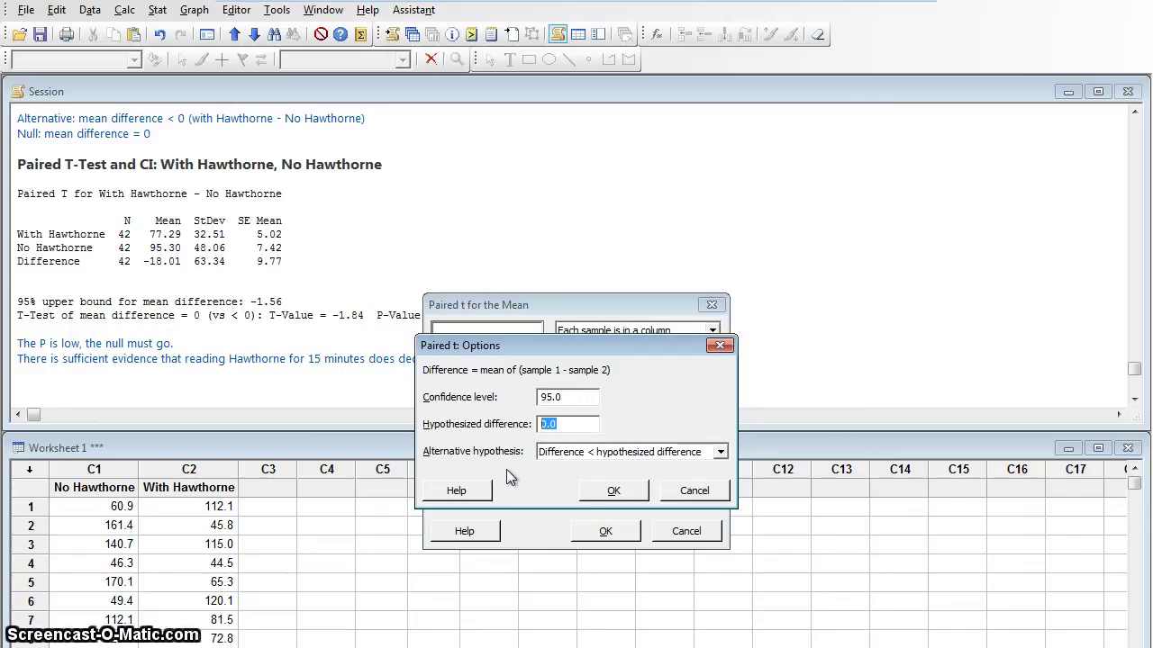
{"action": "type", "text": "-15"}
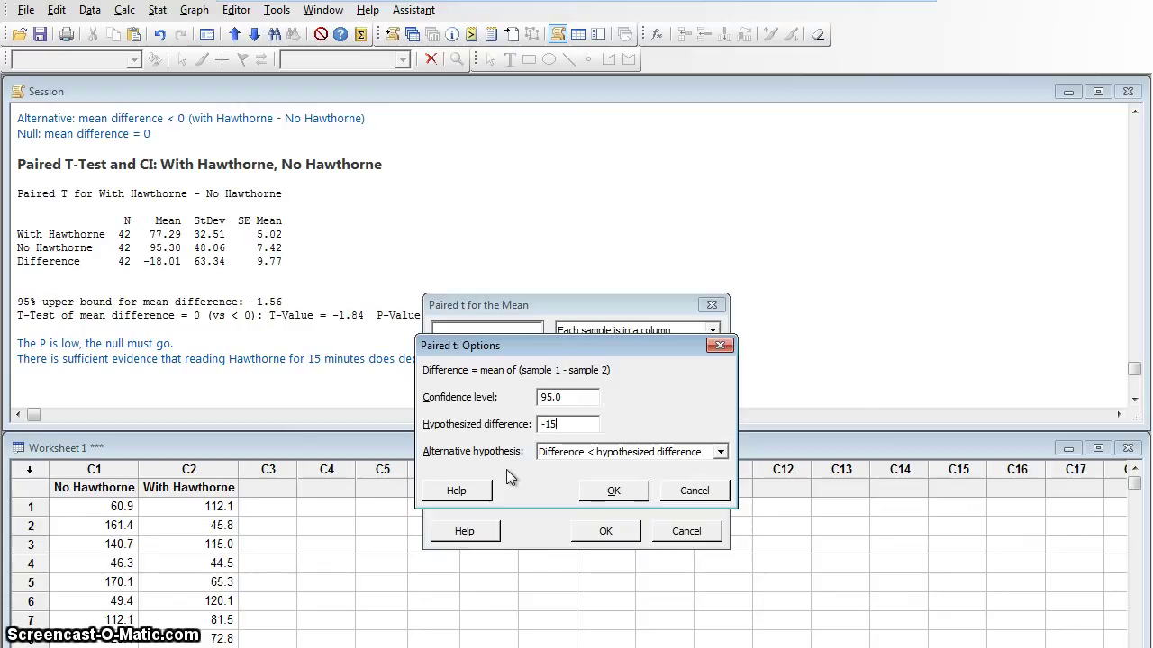
{"action": "left_click", "coordinate": [616, 492]}
{"action": "left_click", "coordinate": [619, 533]}
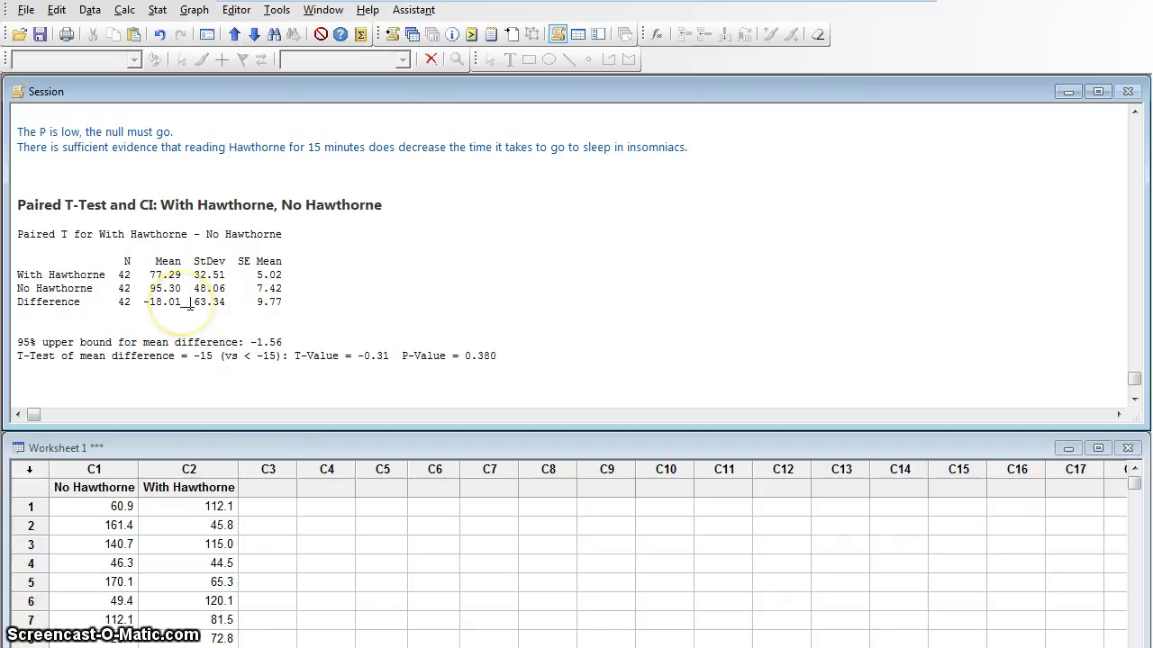
{"action": "left_click", "coordinate": [475, 380]}
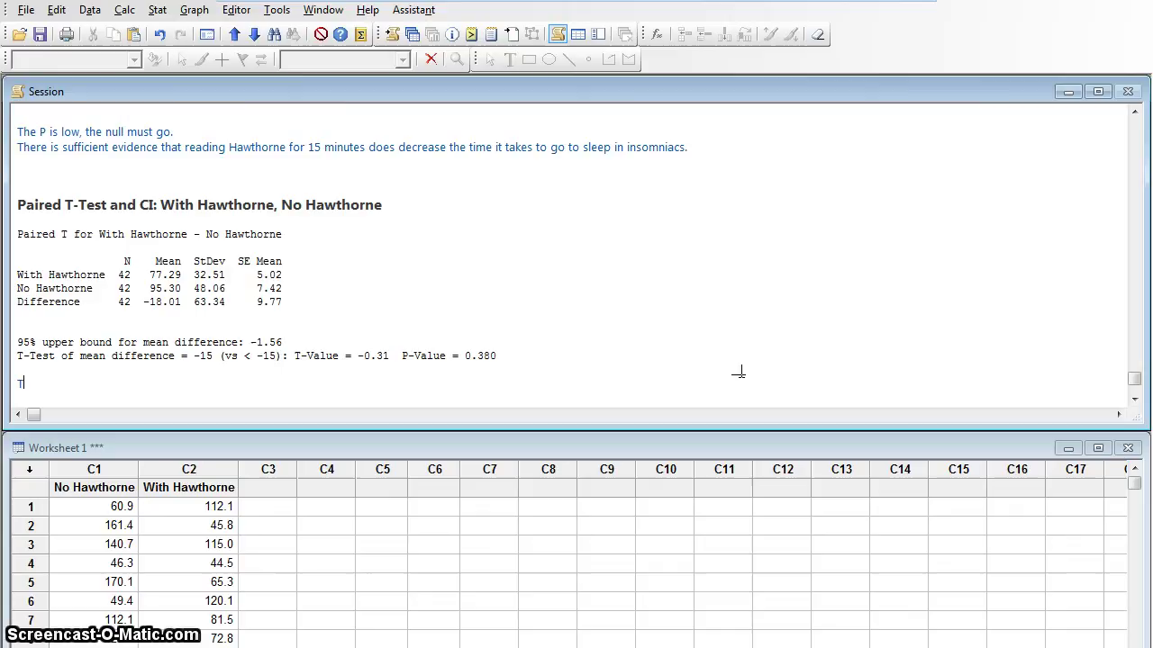
- Write 'The P is high, the null can fly.' and that evidence is insufficient for a 15-minute reduction
{"action": "type", "text": "The P is high"}
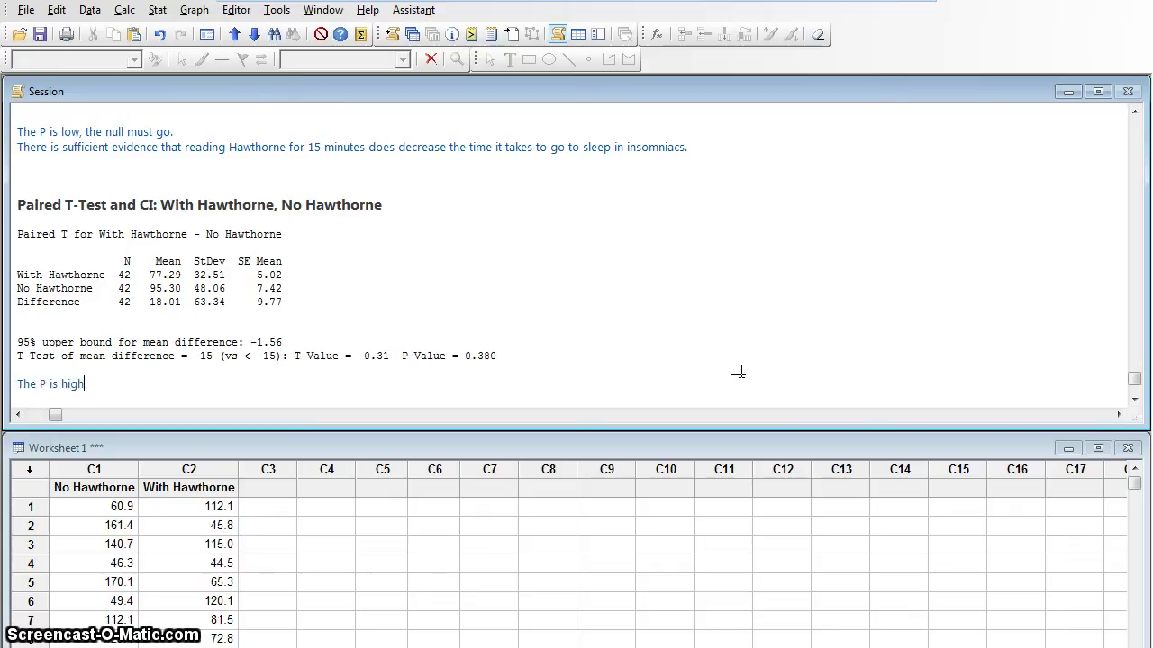
{"action": "type", "text": ", the null can fly."}
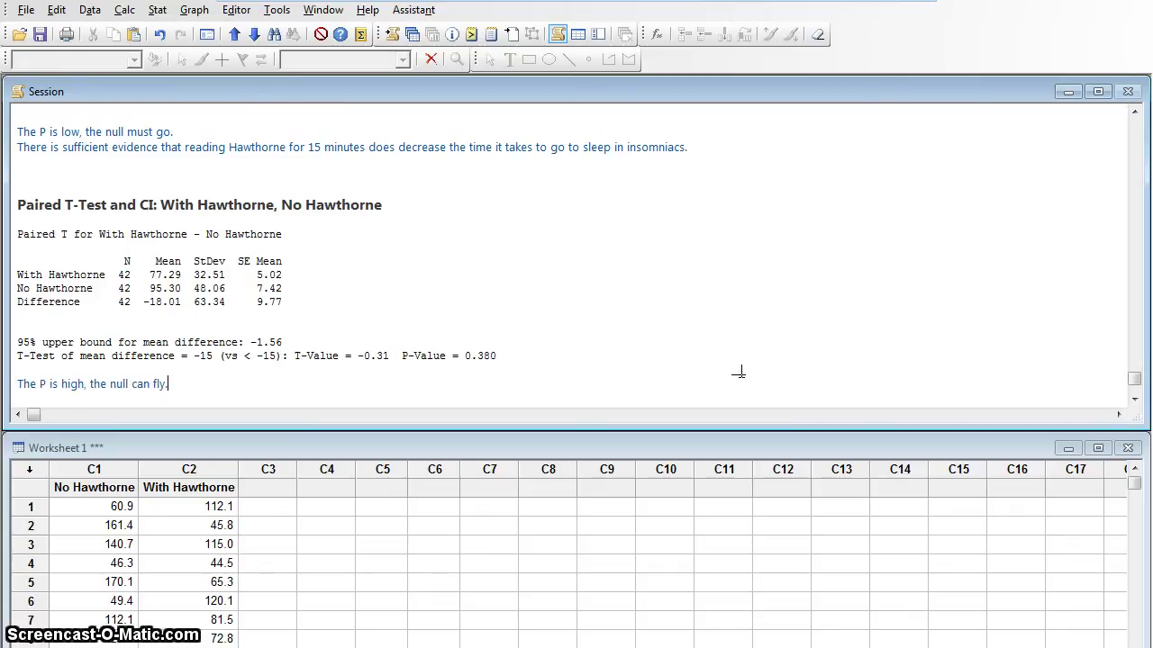
{"action": "key", "text": "Return"}
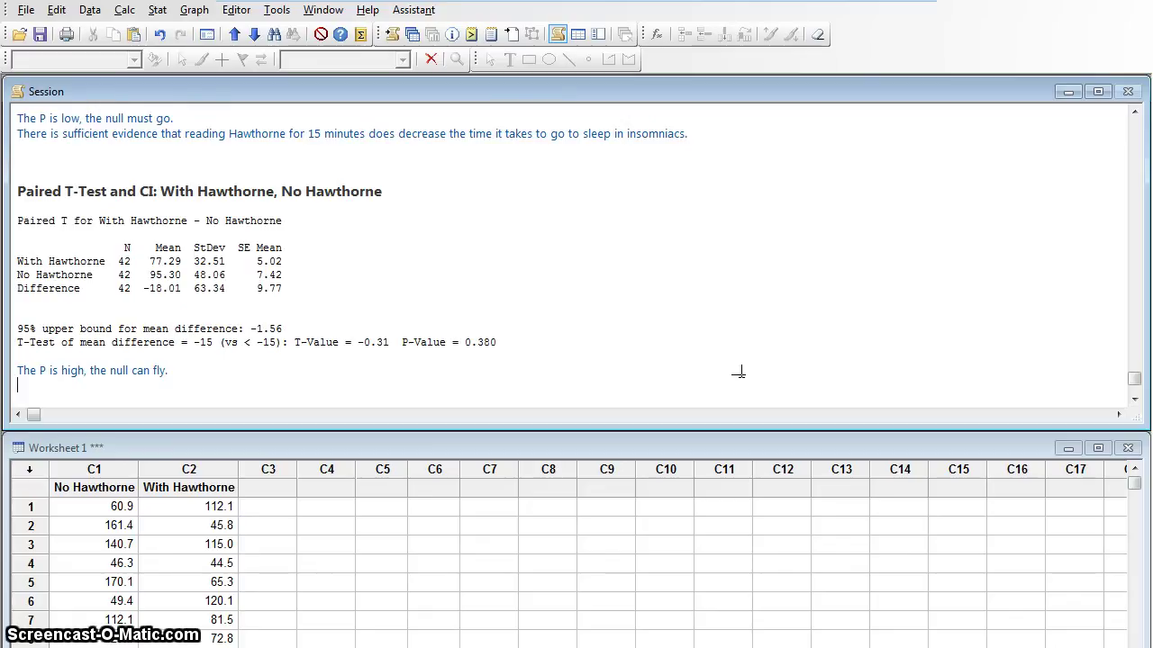
{"action": "type", "text": "There is no"}
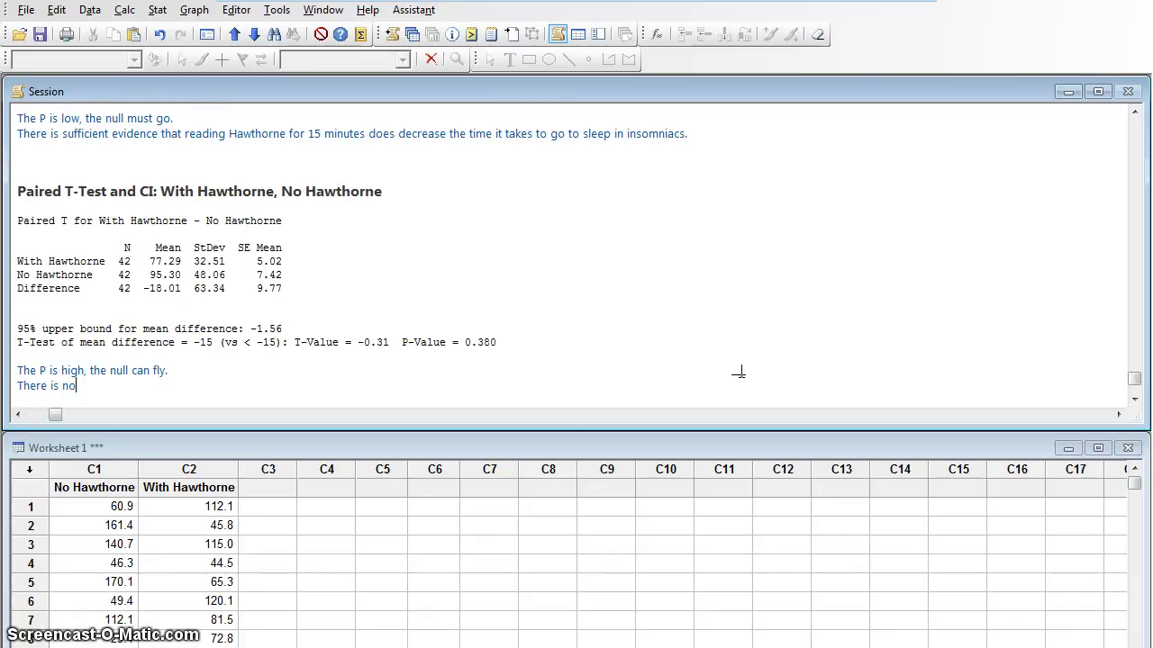
{"action": "type", "text": "t suffici"}
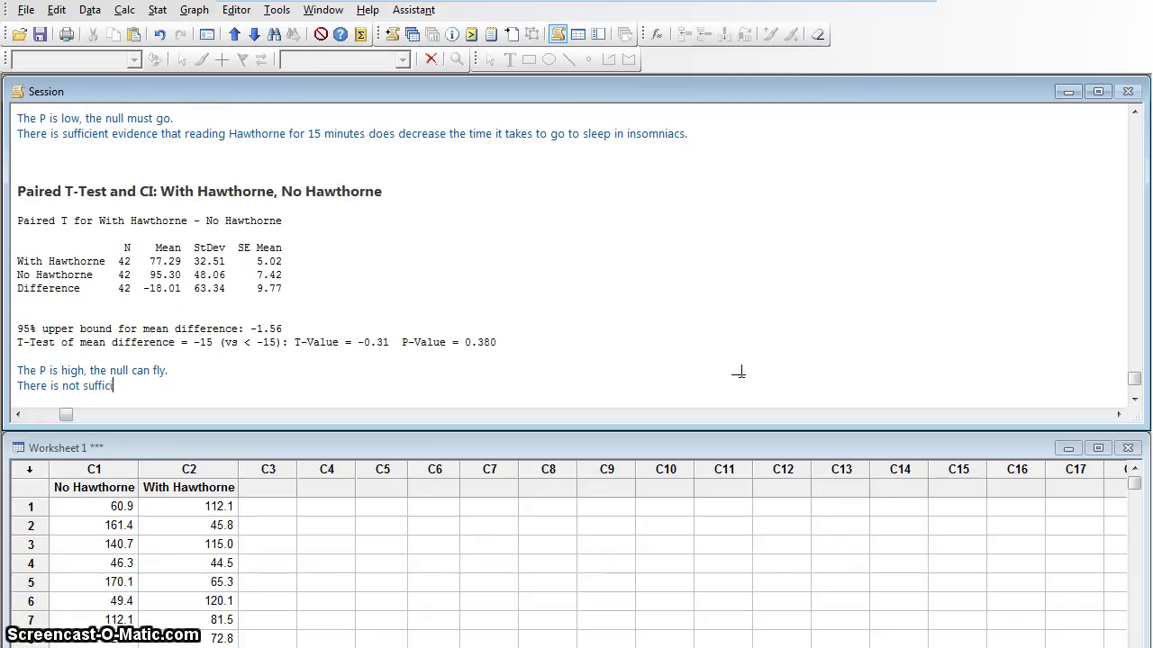
{"action": "type", "text": "ent evide"}
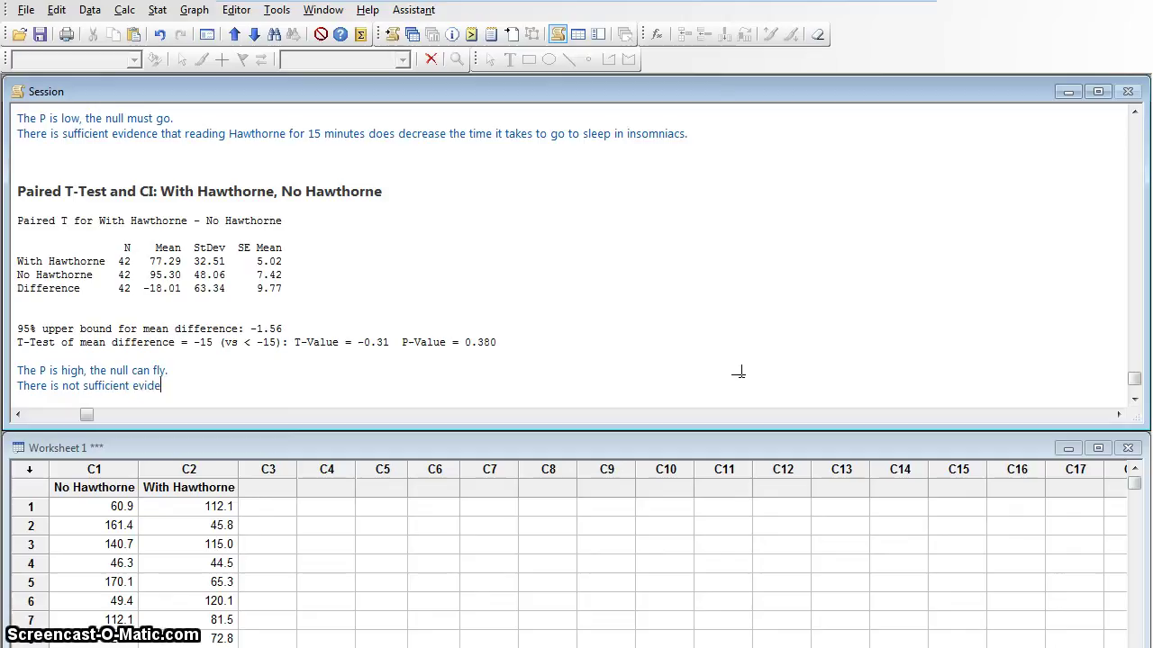
{"action": "type", "text": "nce to warrant th"}
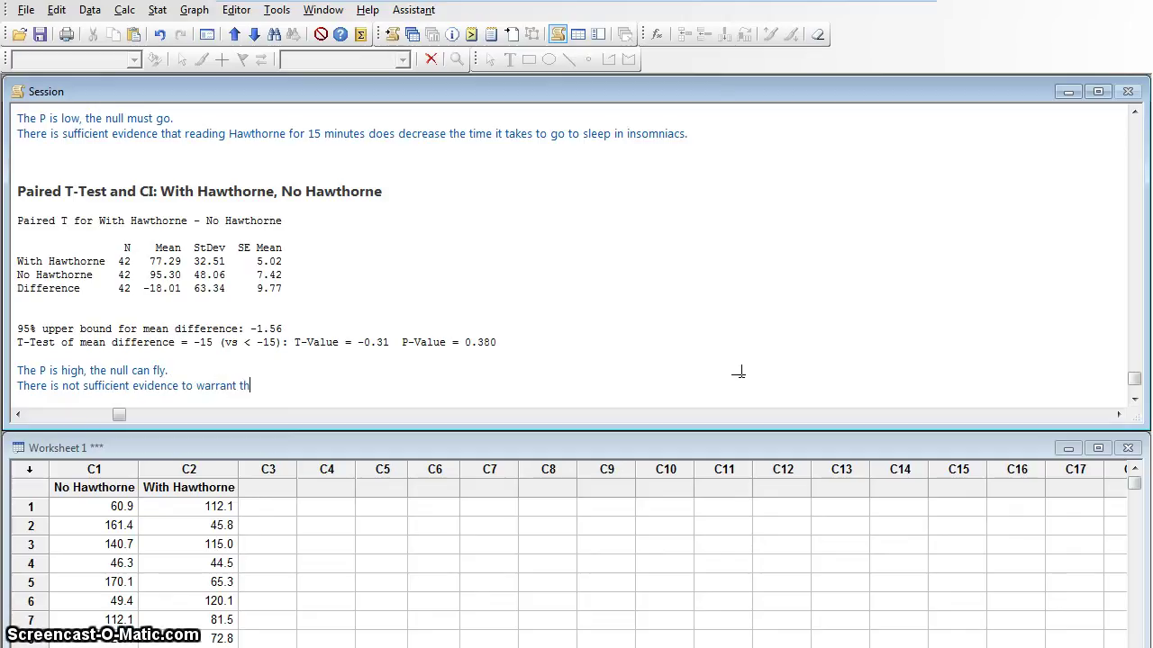
{"action": "type", "text": "e claim that rea"}
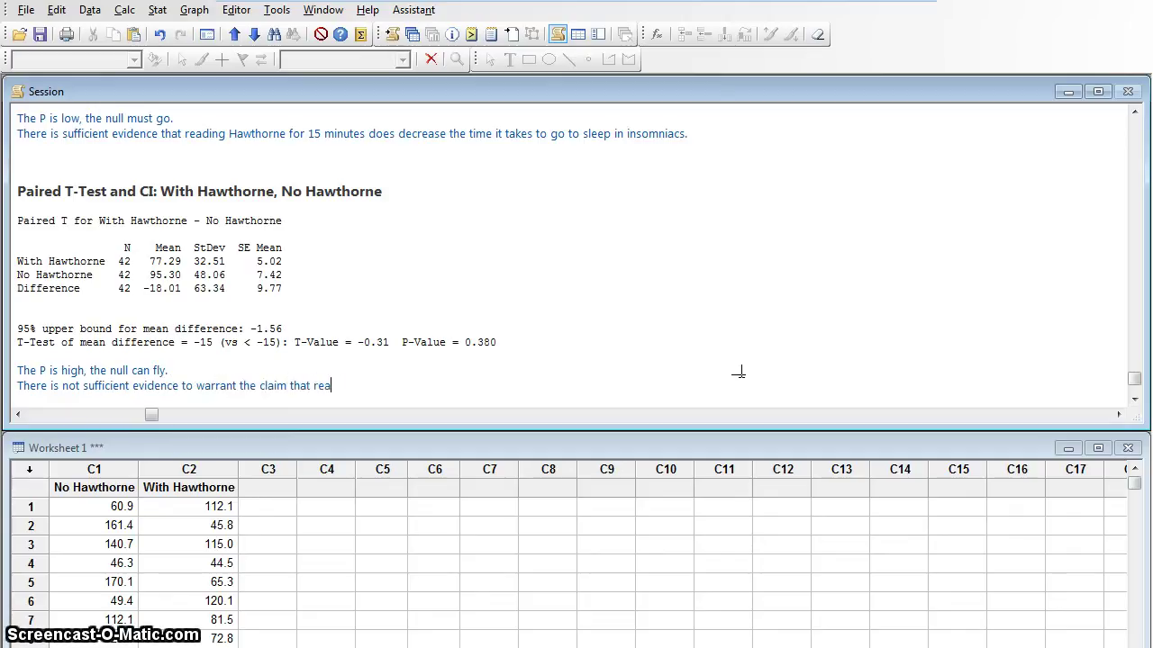
{"action": "type", "text": "ding Hawt"}
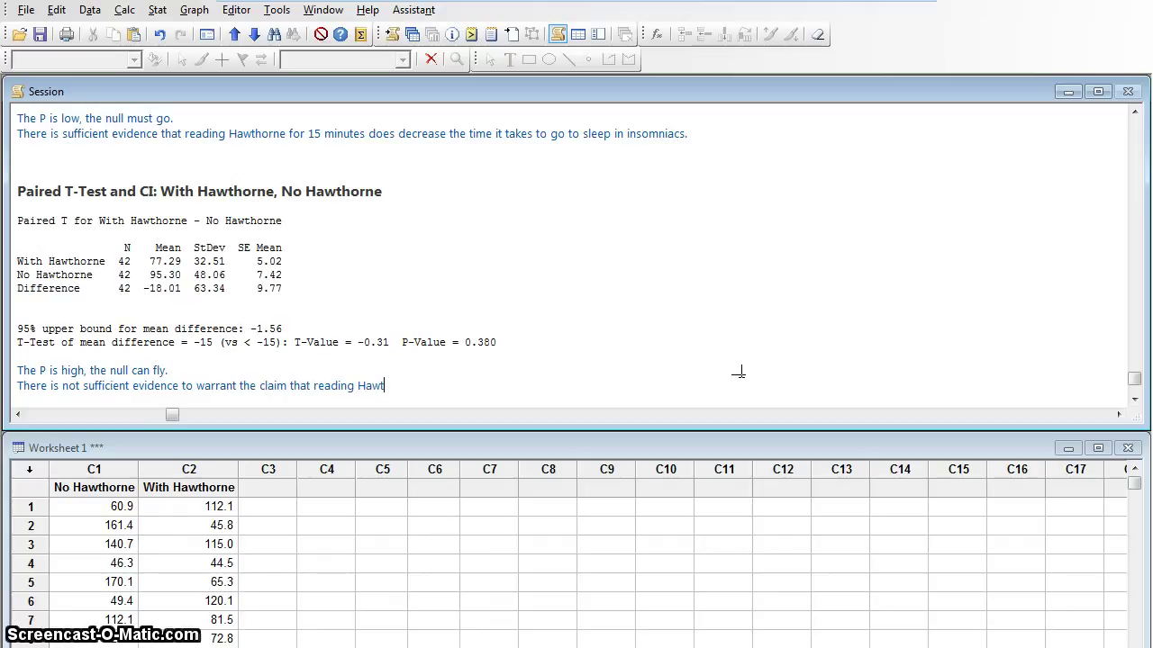
{"action": "type", "text": "horne for 1"}
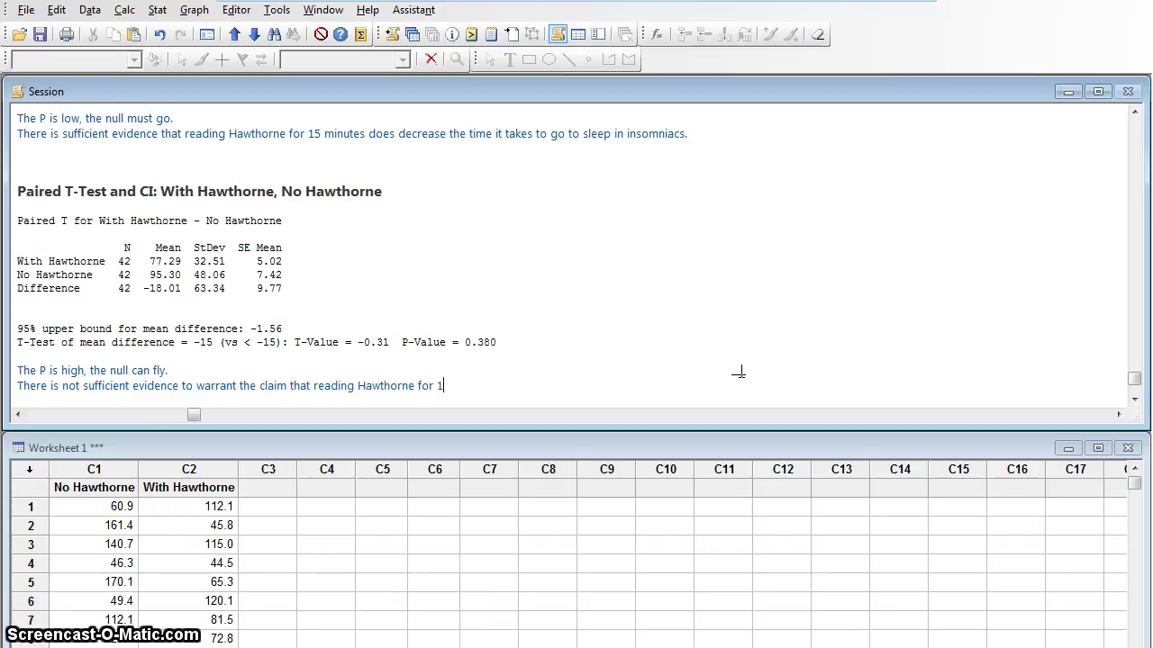
{"action": "type", "text": "5 minutes dec"}
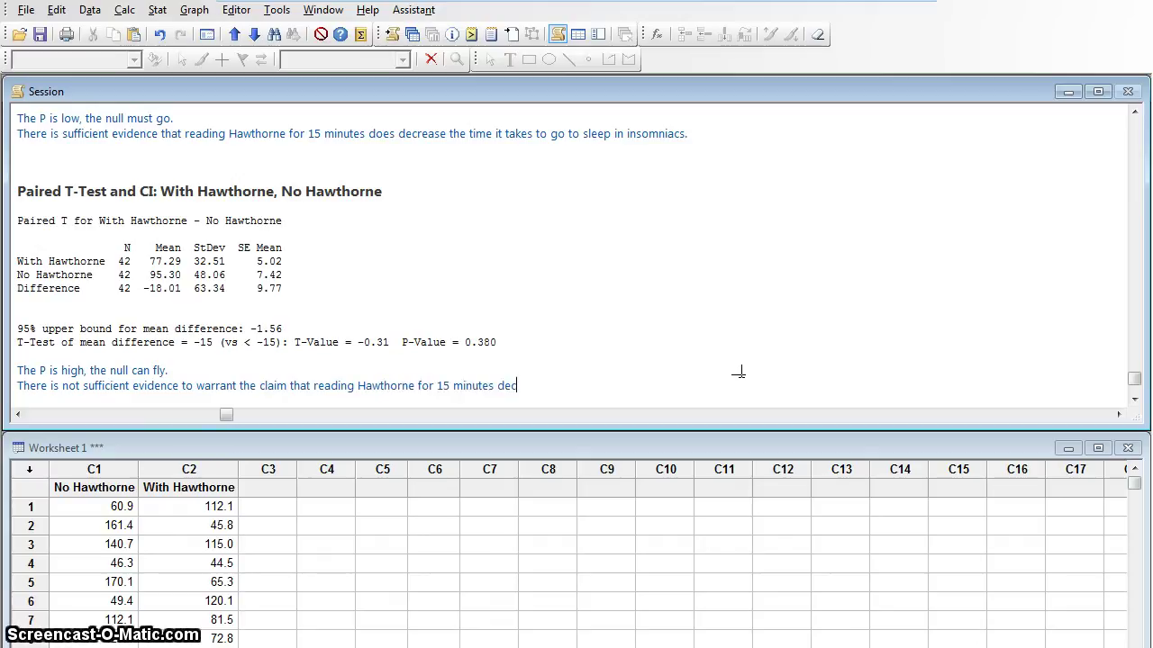
{"action": "type", "text": "reases the time"}
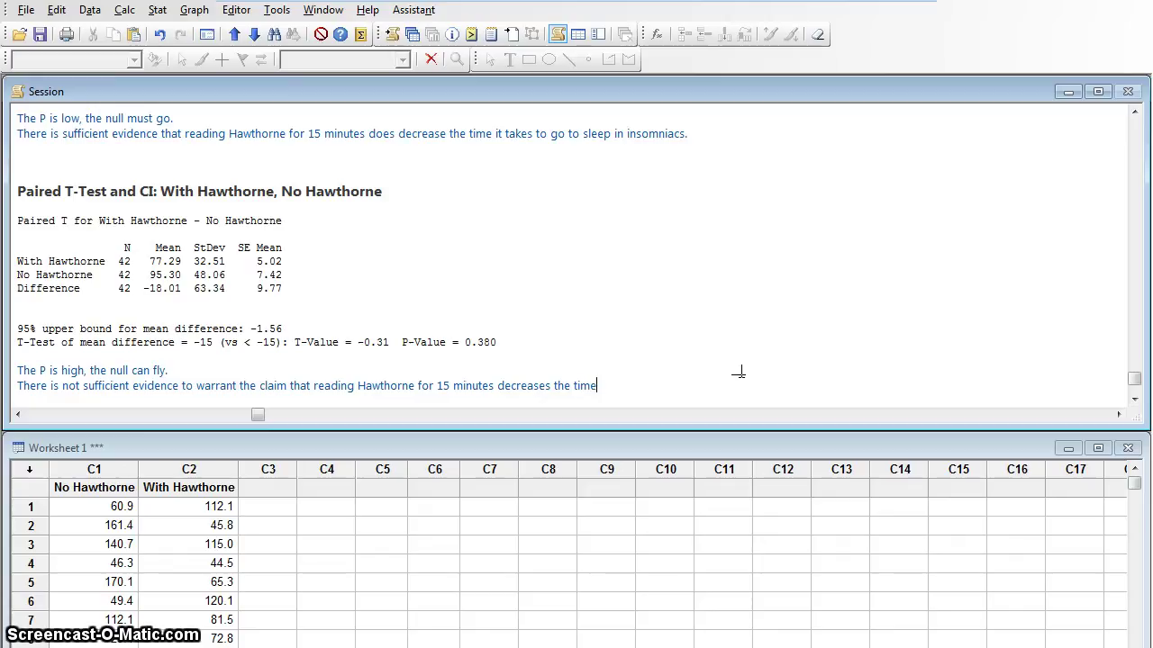
{"action": "type", "text": " tiit ta"}
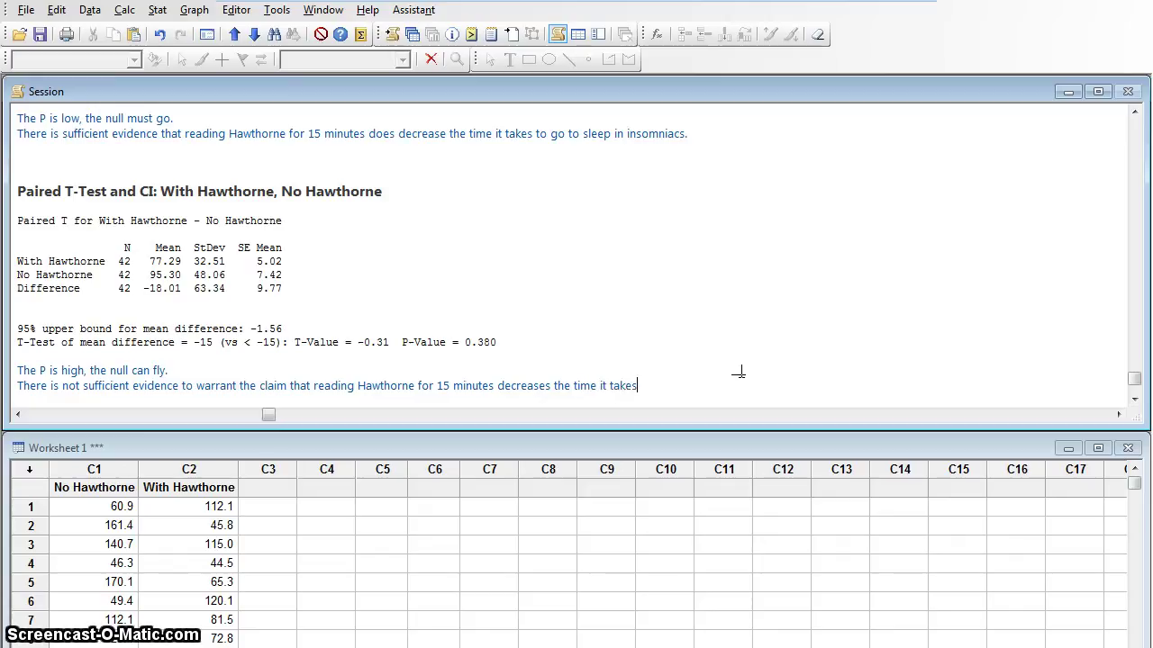
{"action": "type", "text": "kes"}
{"action": "key", "text": "Return"}
{"action": "type", "text": "insomn"}
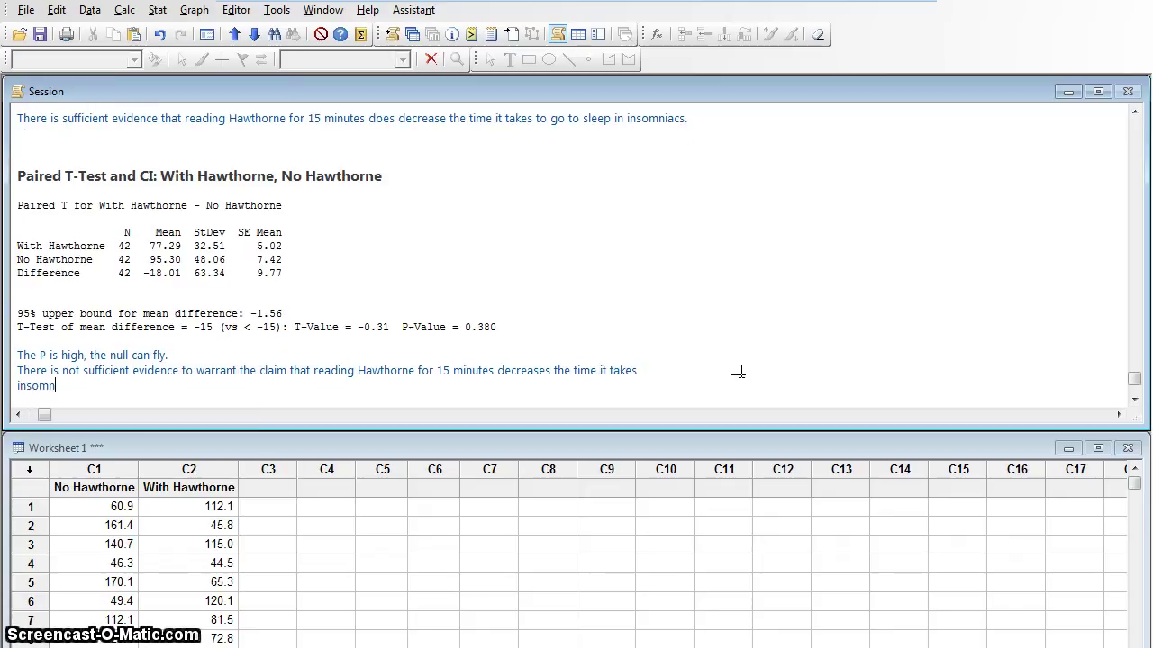
{"action": "type", "text": "iacs to fall asleep by"}
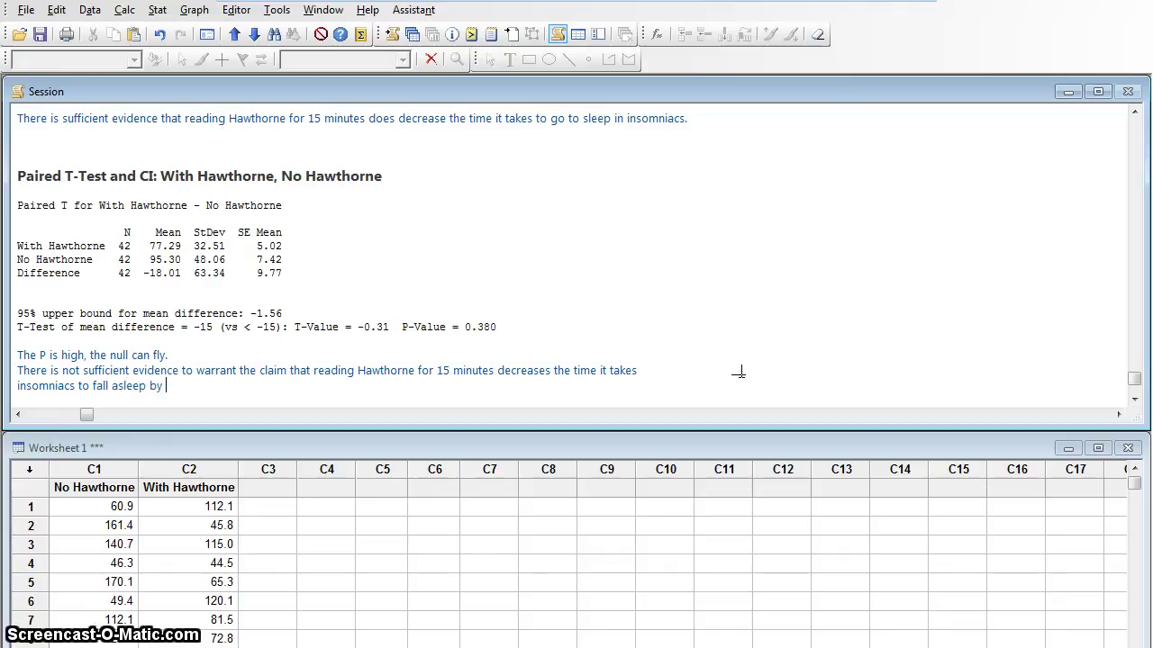
{"action": "type", "text": " 15 minutes or more"}
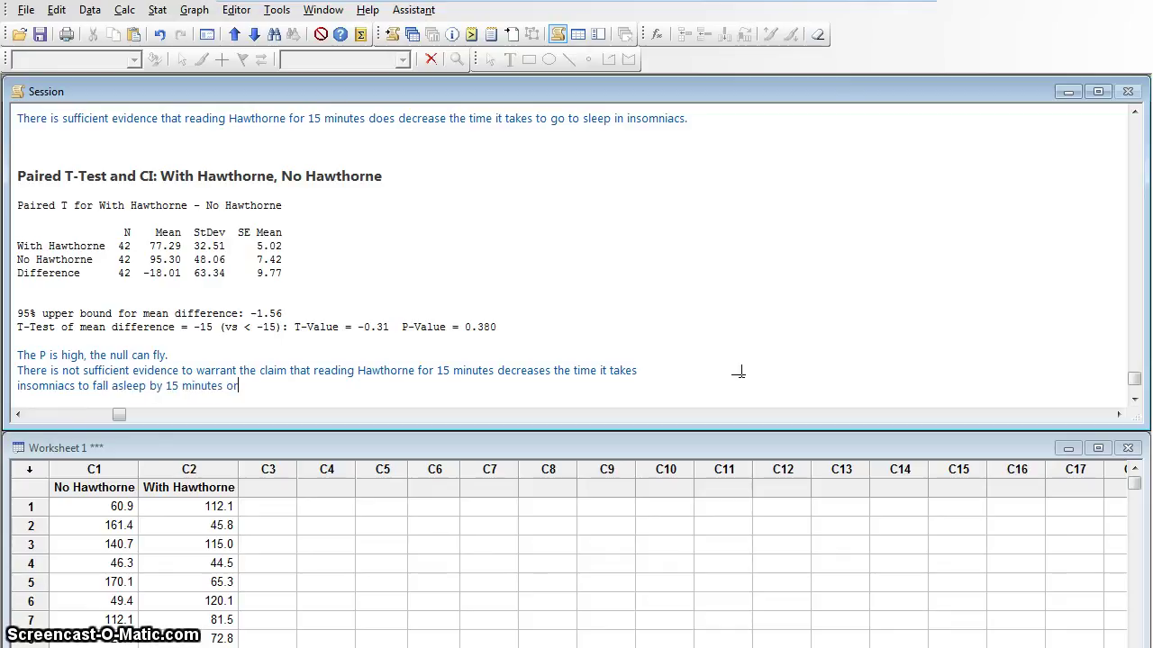